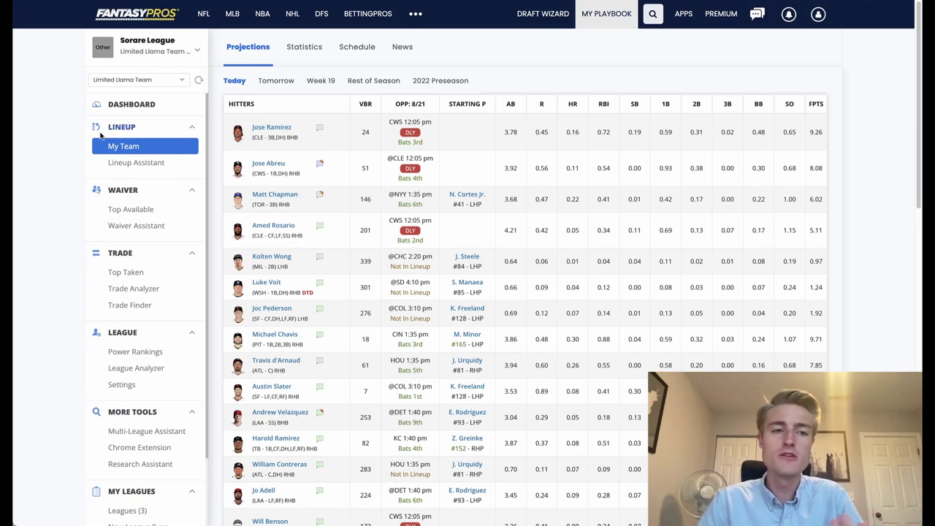
# Open the manual roster import for Sorare League and choose Other (Plain text) as the league host.
pyautogui.scroll(-2, 142, 290)
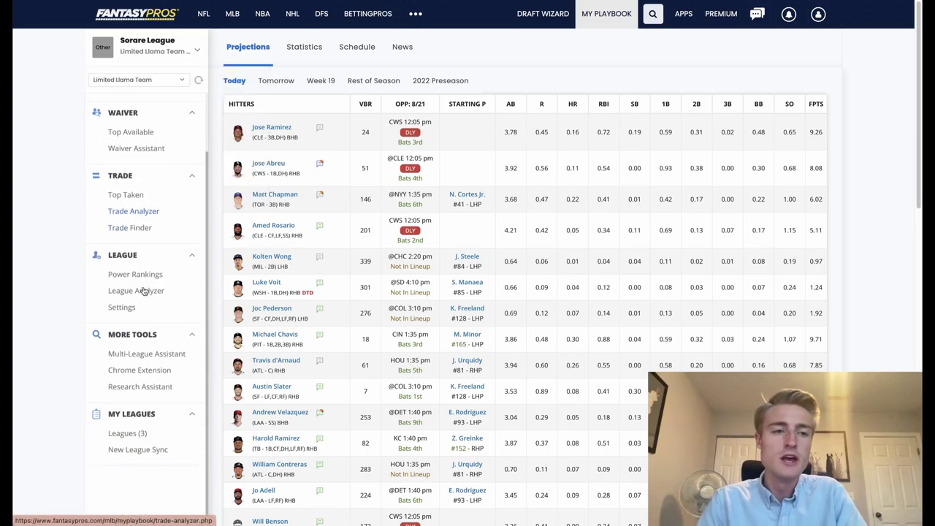
pyautogui.click(126, 434)
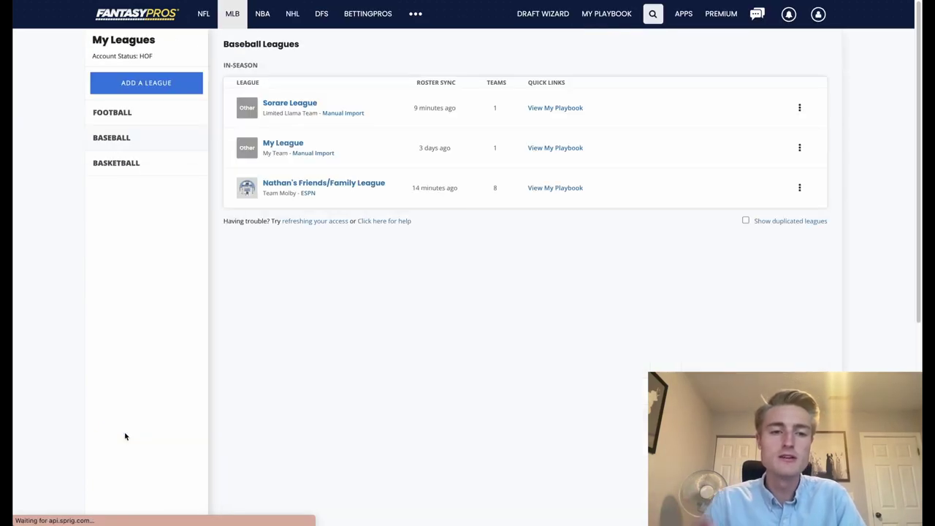
pyautogui.click(335, 116)
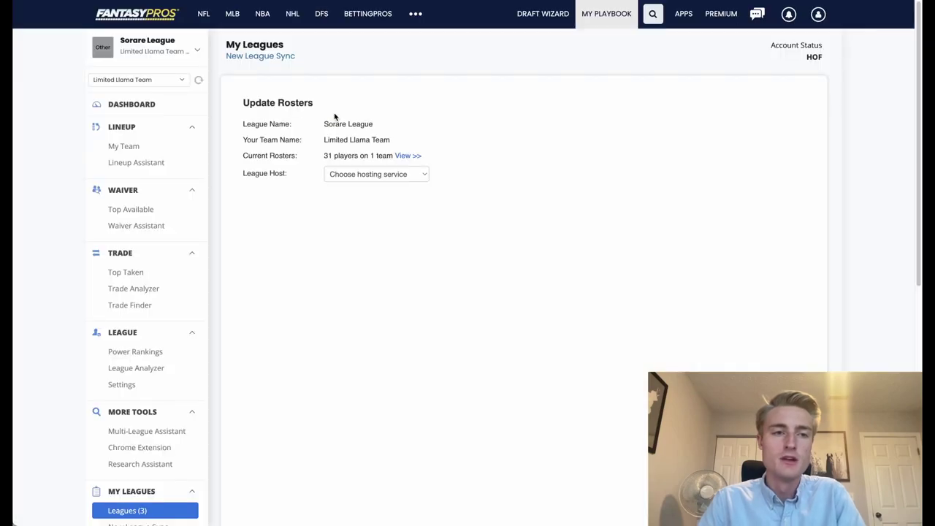
pyautogui.click(347, 174)
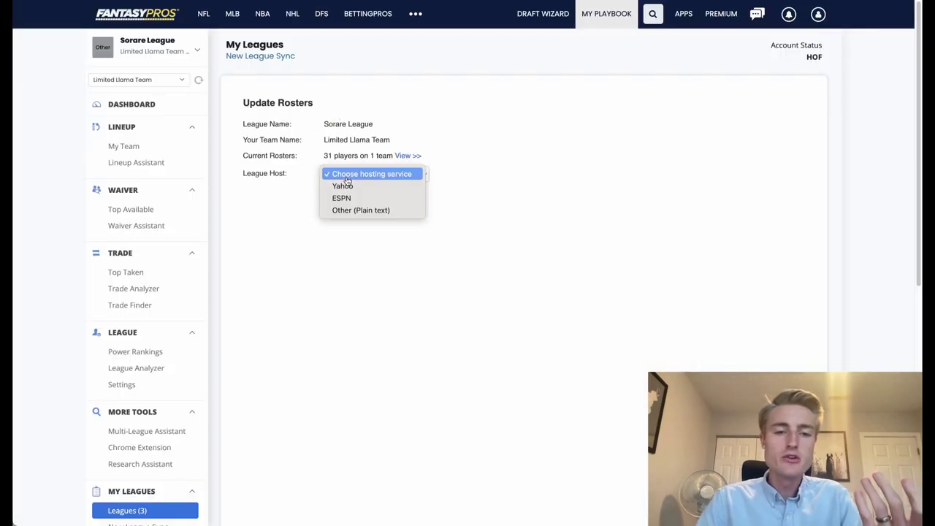
pyautogui.click(342, 212)
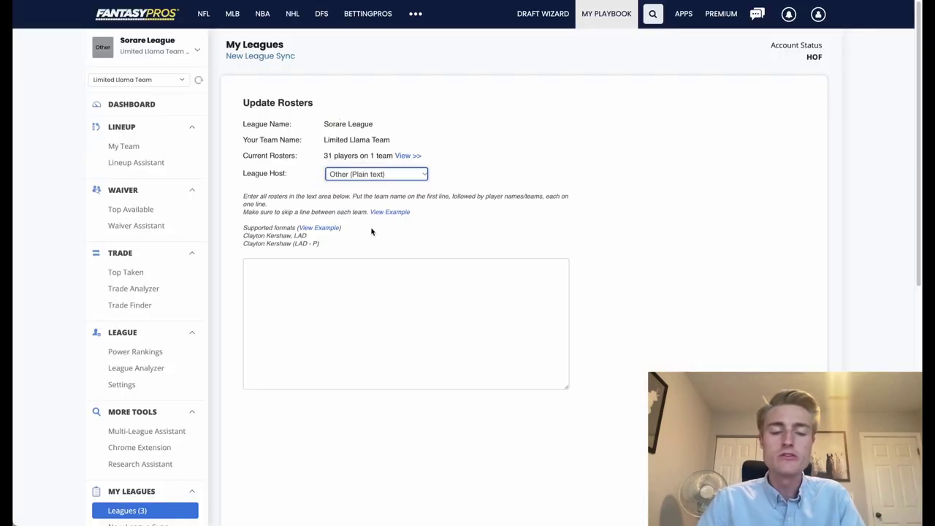
pyautogui.click(360, 174)
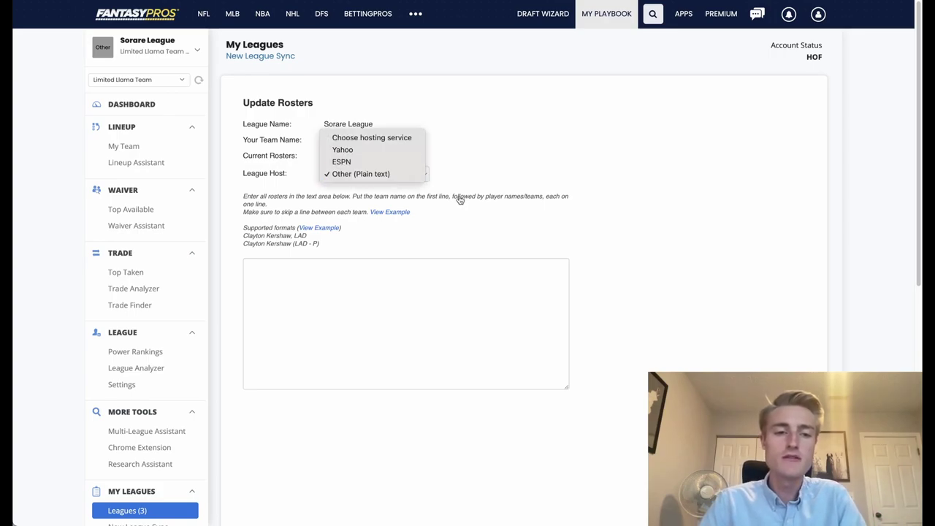
pyautogui.click(371, 174)
# Copy the entire Limited Llama Team roster from the Notes app and paste it into the Update Rosters text area.
pyautogui.scroll(-1, 362, 292)
pyautogui.click(369, 264)
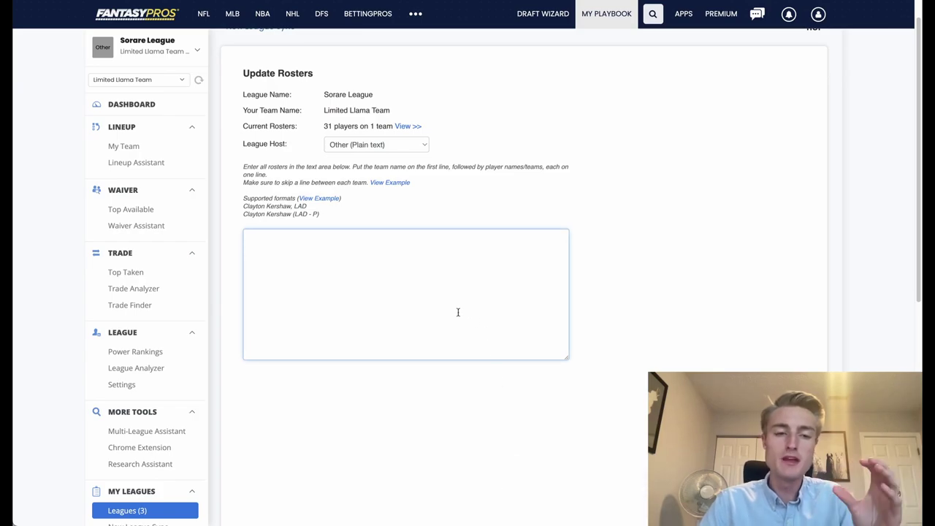
pyautogui.moveTo(555, 515)
pyautogui.click(603, 501)
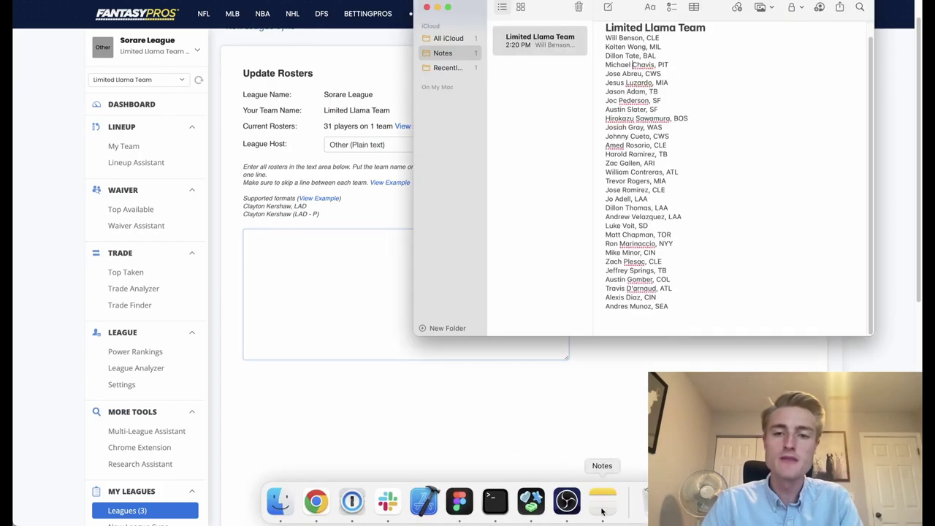
pyautogui.click(686, 210)
pyautogui.press('super+a')
pyautogui.press('super+c')
pyautogui.click(333, 297)
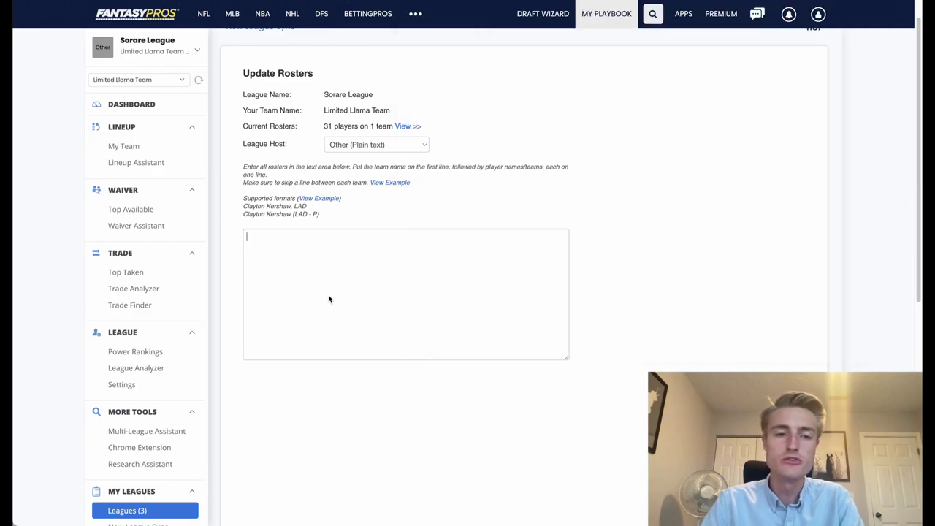
pyautogui.press('super+v')
# Check the format of the pasted roster lines and import the roster.
pyautogui.scroll(10, 351, 284)
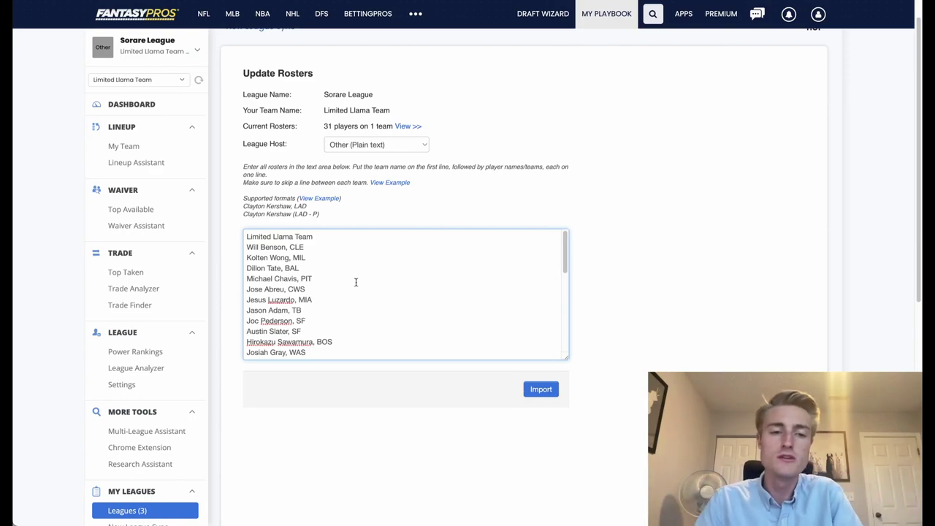
pyautogui.scroll(-1, 309, 260)
pyautogui.scroll(1, 310, 260)
pyautogui.click(306, 266)
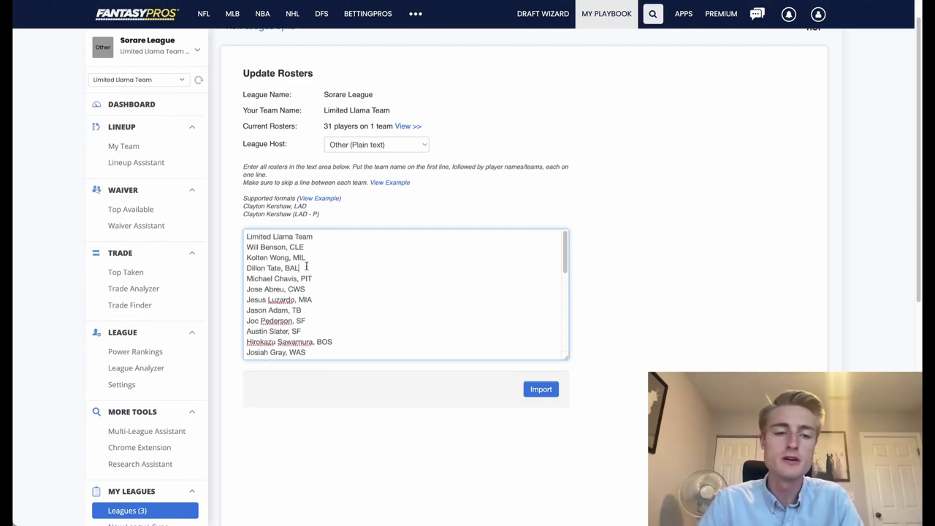
pyautogui.moveTo(306, 267); pyautogui.dragTo(222, 271)
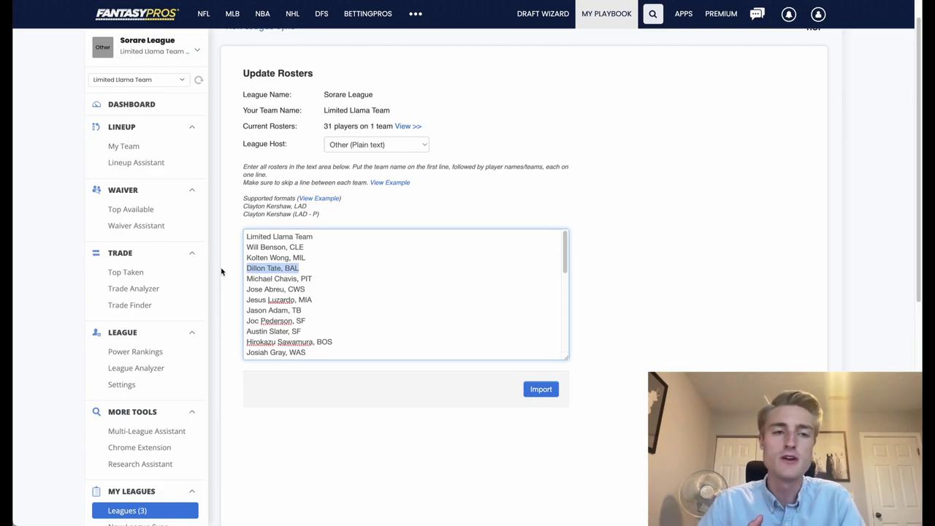
pyautogui.click(687, 358)
pyautogui.click(539, 391)
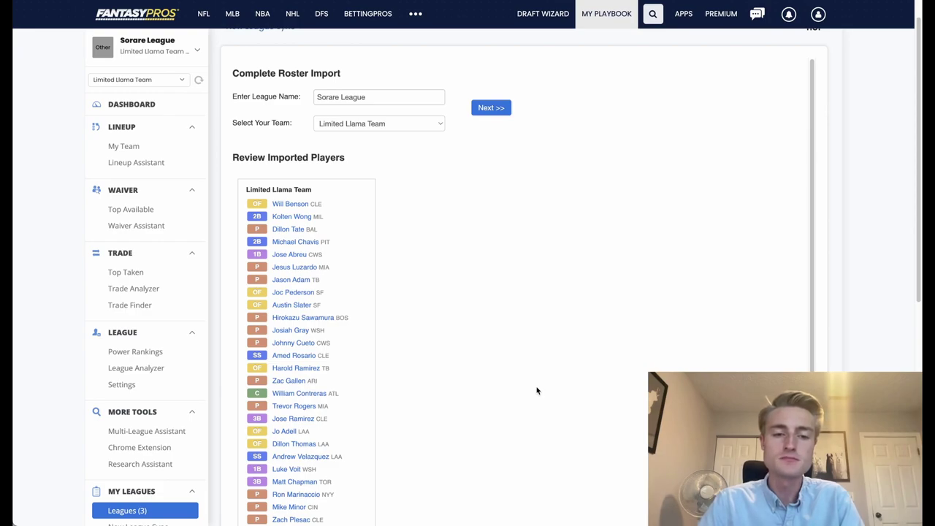
# Compare the imported players with the roster in Notes, and complete the import for Sorare League with Limited Llama Team.
pyautogui.scroll(-3, 317, 238)
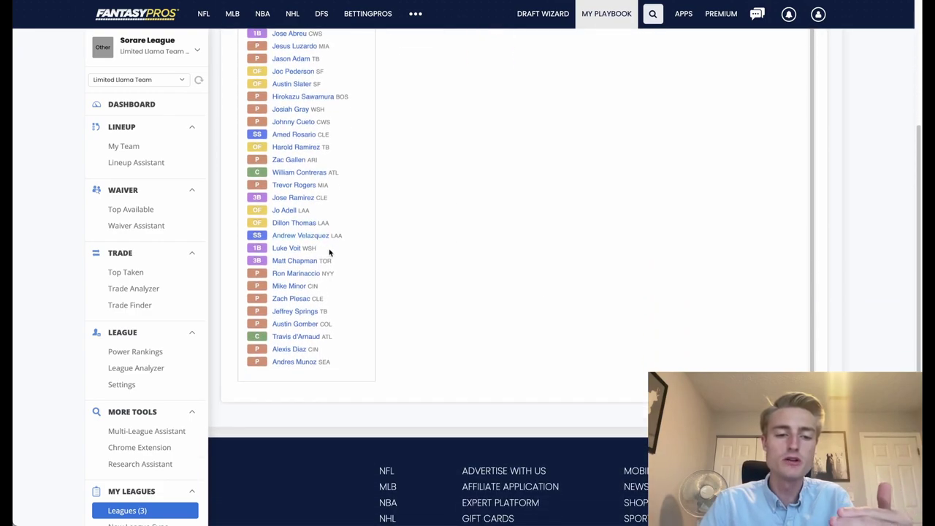
pyautogui.scroll(3, 371, 235)
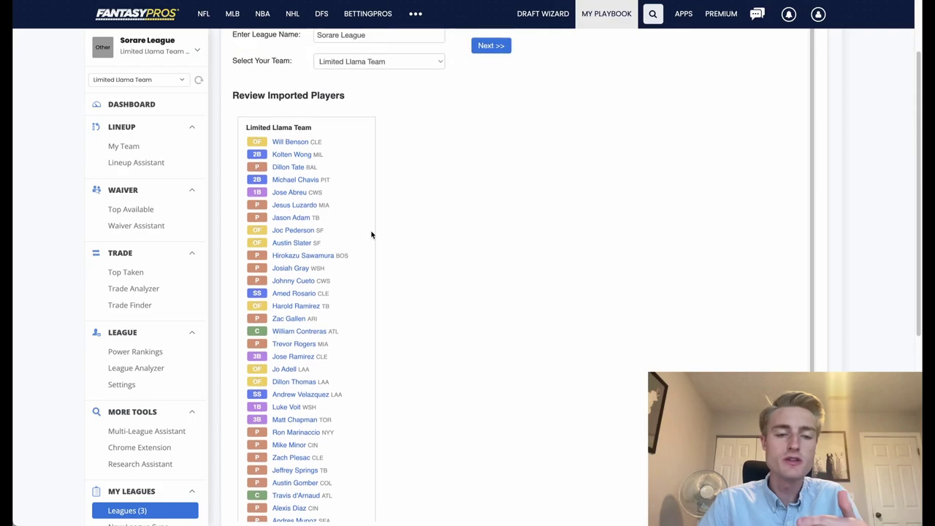
pyautogui.scroll(-1, 372, 192)
pyautogui.press('super+Tab')
pyautogui.click(672, 90)
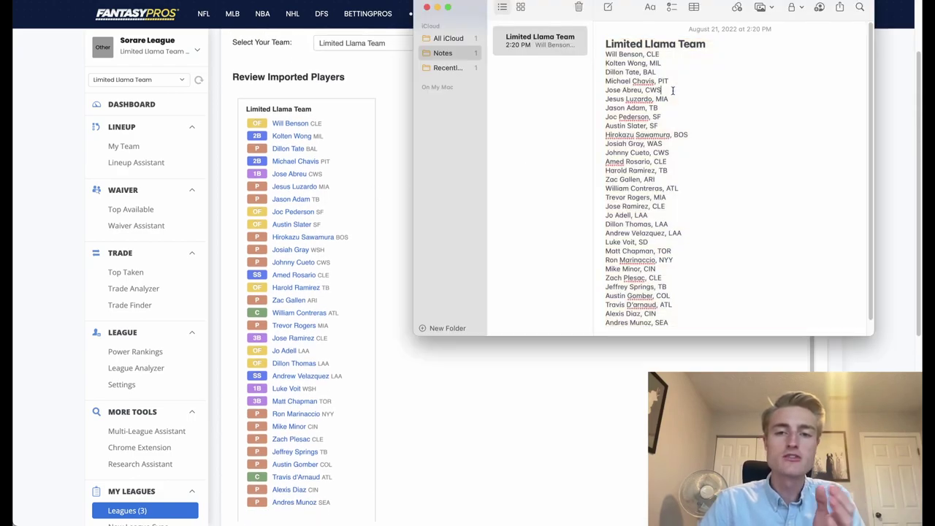
pyautogui.click(390, 119)
pyautogui.scroll(2, 453, 125)
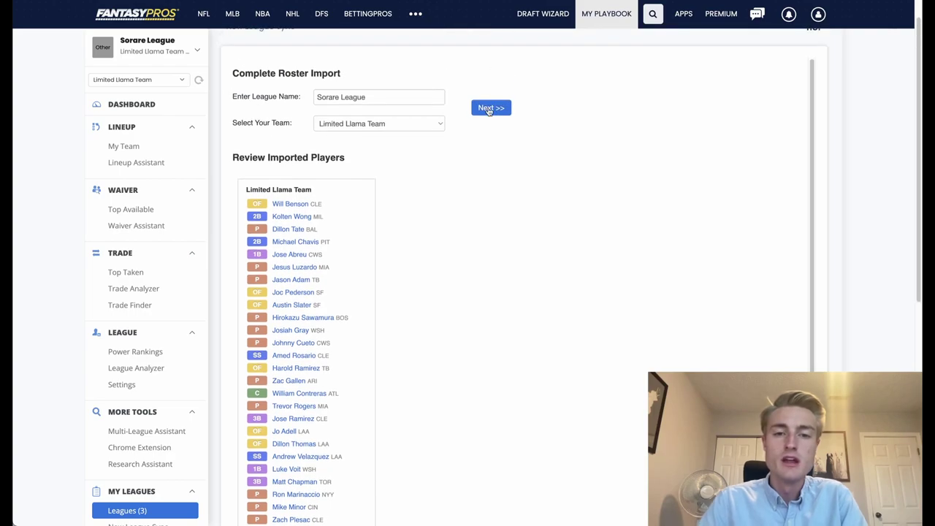
pyautogui.click(489, 109)
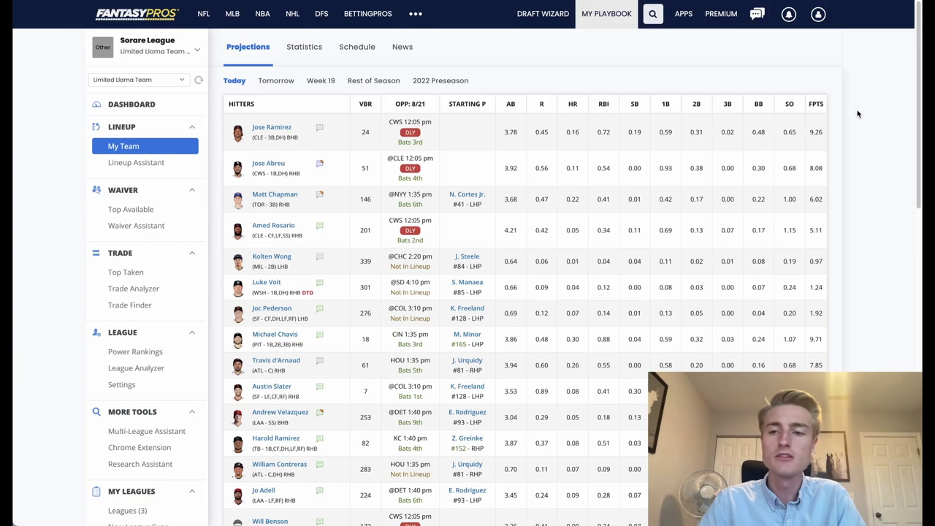
# Examine today's projected fantasy points for the team's hitters and pitchers.
pyautogui.doubleClick(816, 132)
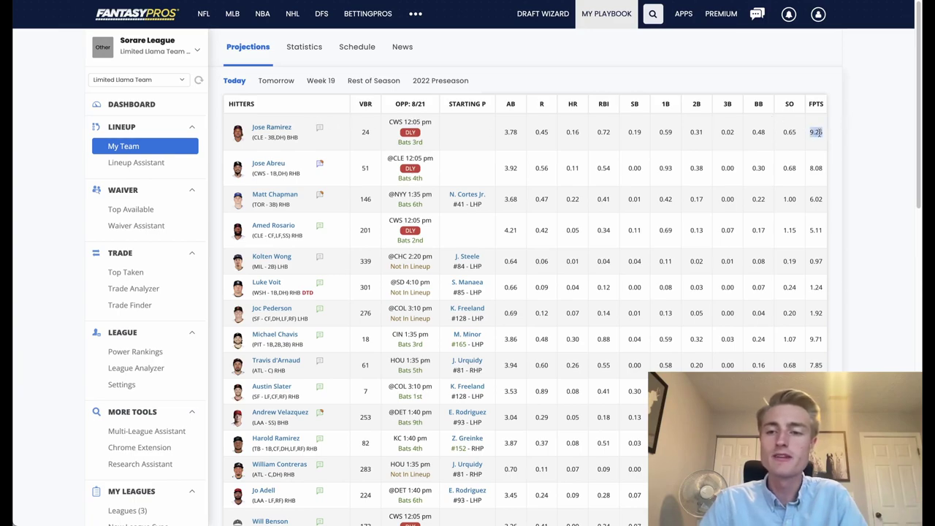
pyautogui.click(876, 173)
pyautogui.doubleClick(813, 340)
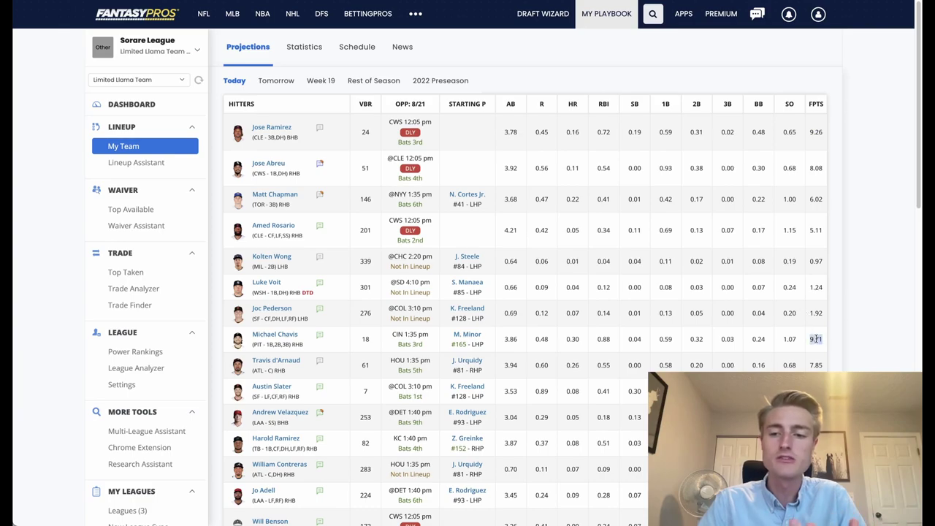
pyautogui.scroll(-1, 852, 336)
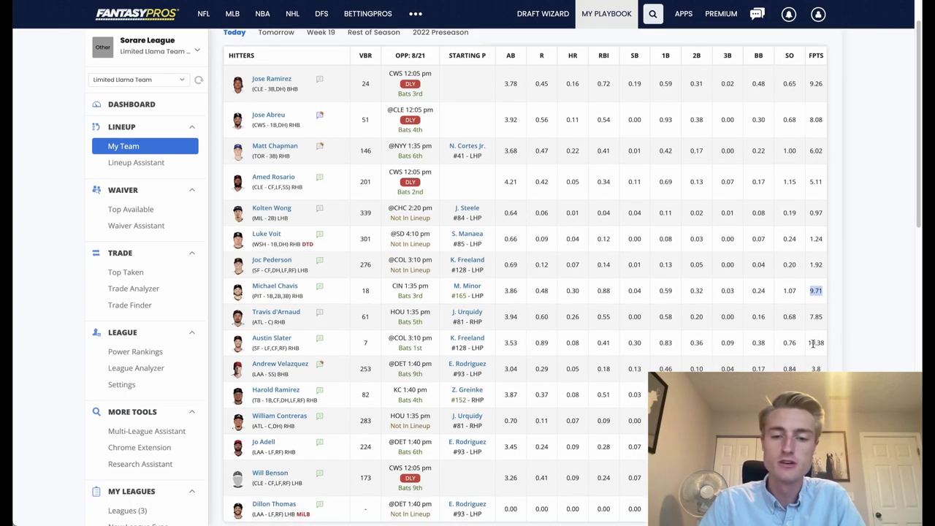
pyautogui.doubleClick(817, 342)
pyautogui.scroll(-6, 830, 333)
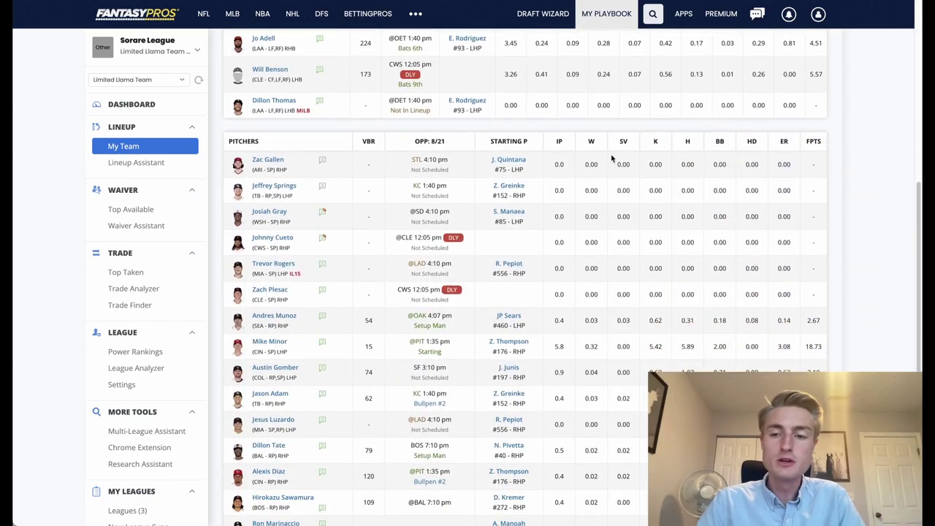
pyautogui.scroll(-1, 806, 349)
pyautogui.doubleClick(815, 329)
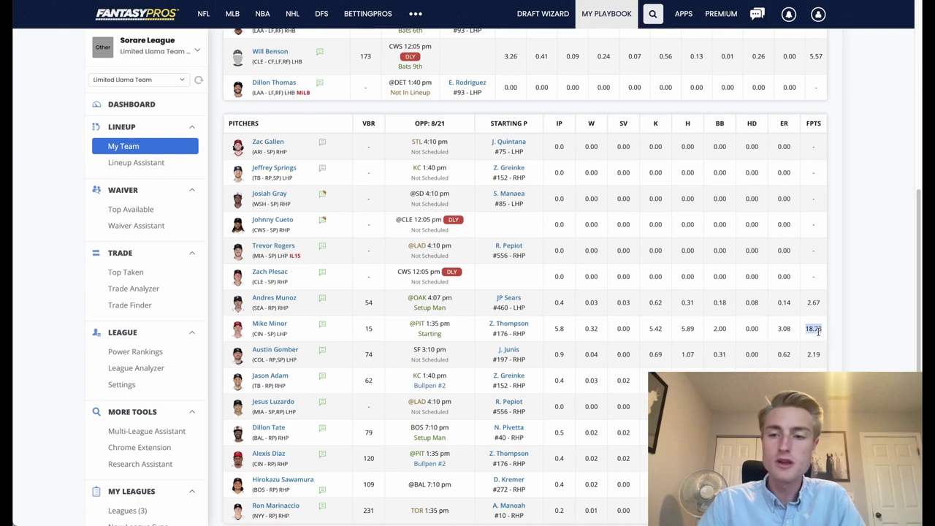
pyautogui.scroll(-1, 852, 360)
pyautogui.scroll(-2, 851, 360)
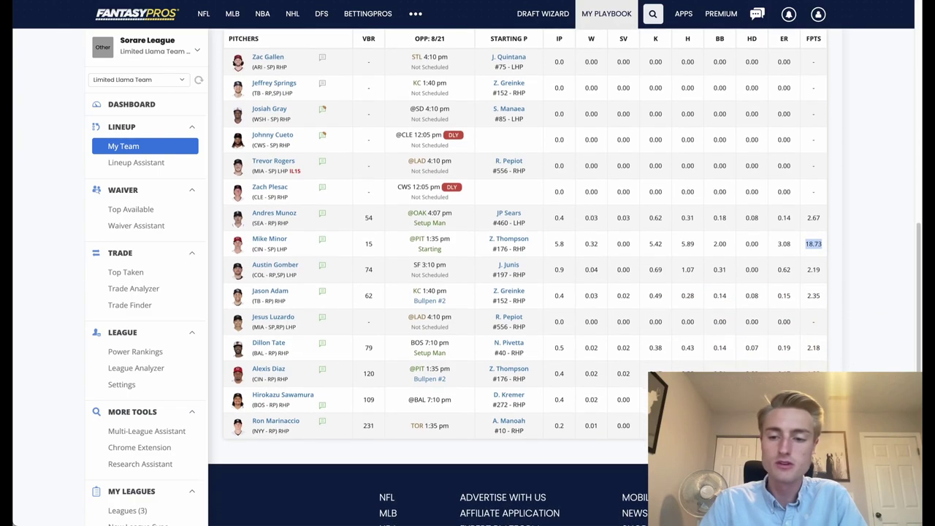
pyautogui.scroll(10, 850, 233)
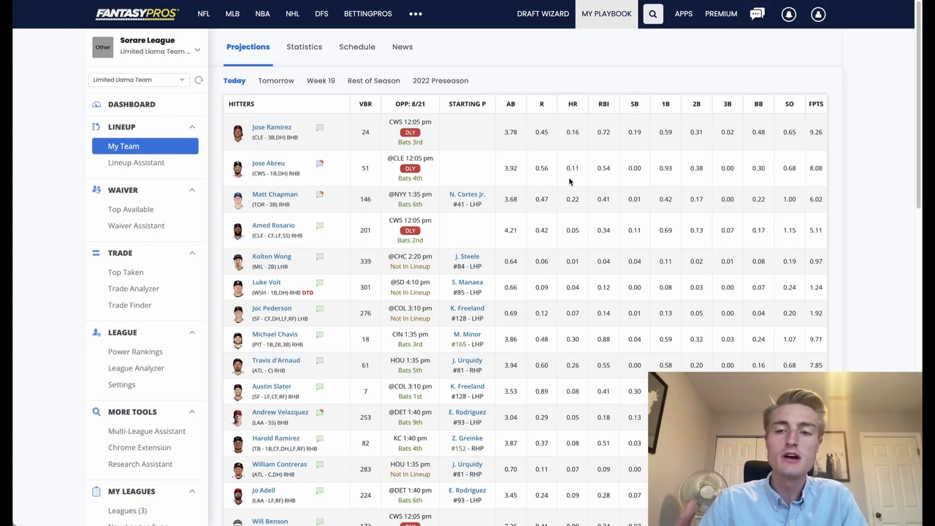
# View the team's Week 19 projections and tomorrow's projections for hitters and pitchers.
pyautogui.click(316, 87)
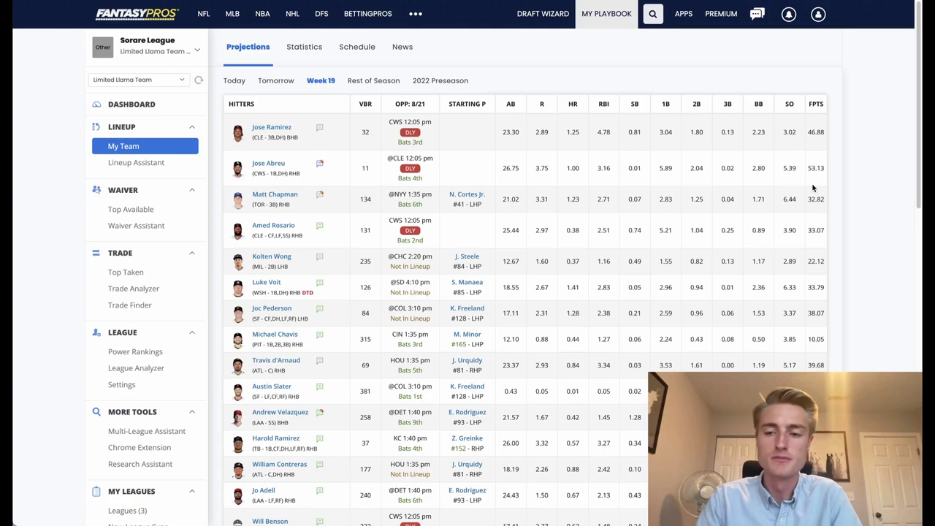
pyautogui.click(275, 81)
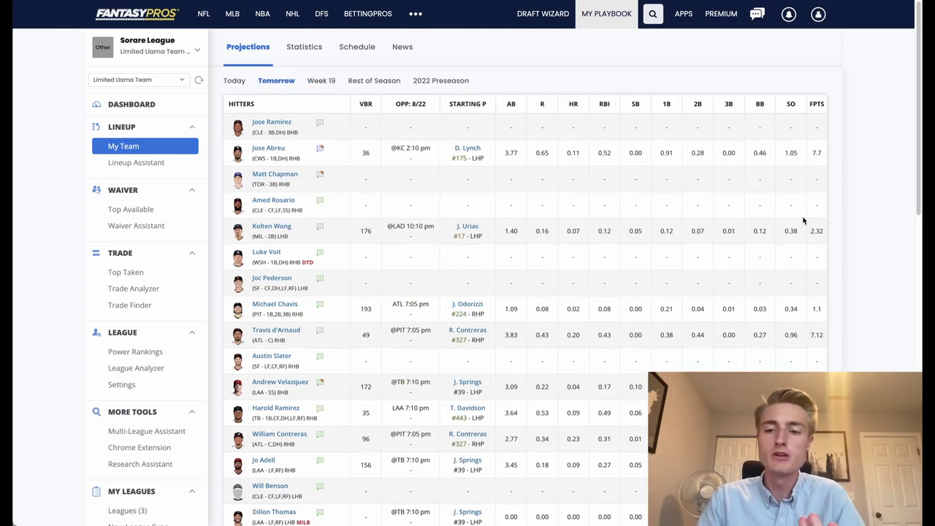
pyautogui.scroll(-8, 804, 220)
pyautogui.scroll(3, 804, 220)
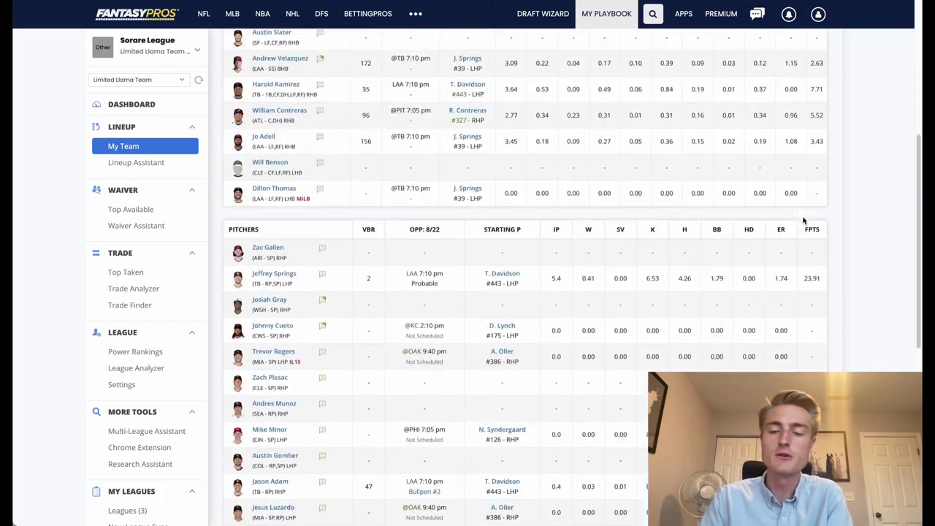
pyautogui.scroll(5, 804, 220)
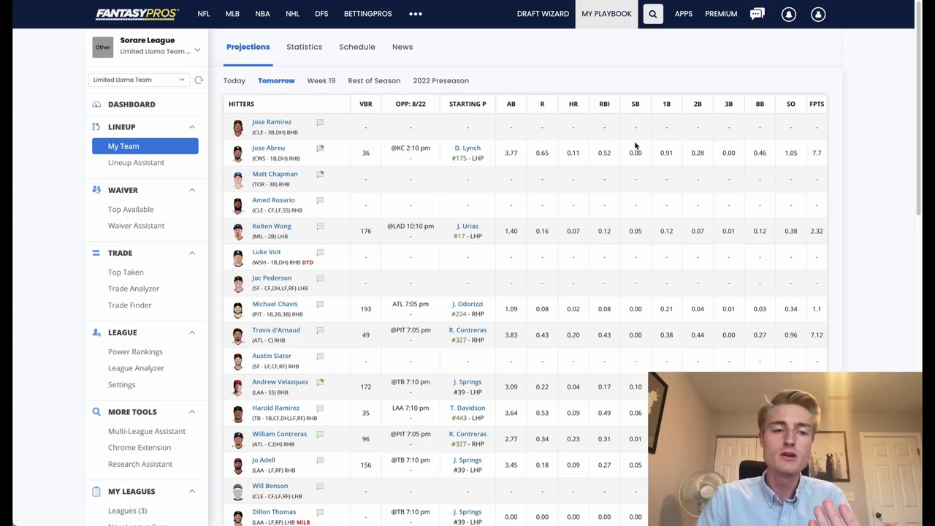
# Show the Lineup Assistant's optimal hitting lineup for Week 19 (Aug. 22ndth-28th) and examine the suggested players by position.
pyautogui.click(144, 161)
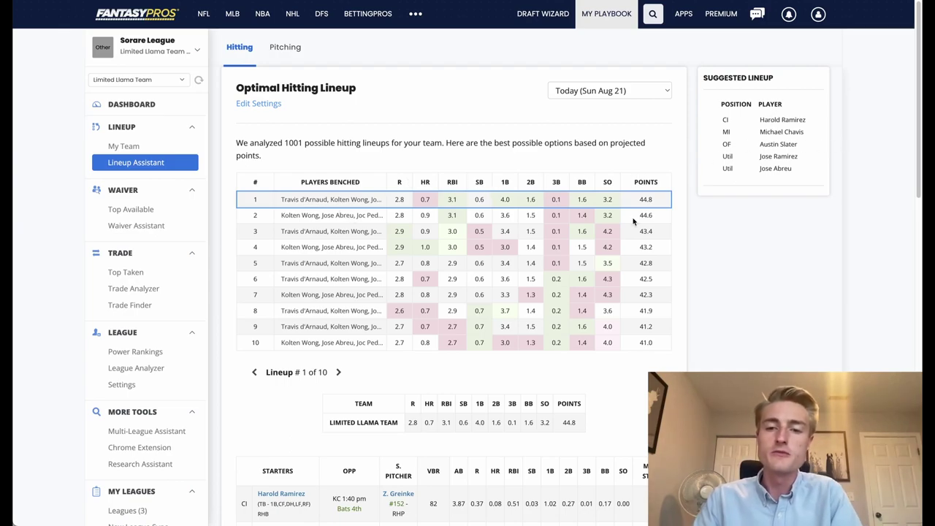
pyautogui.click(611, 89)
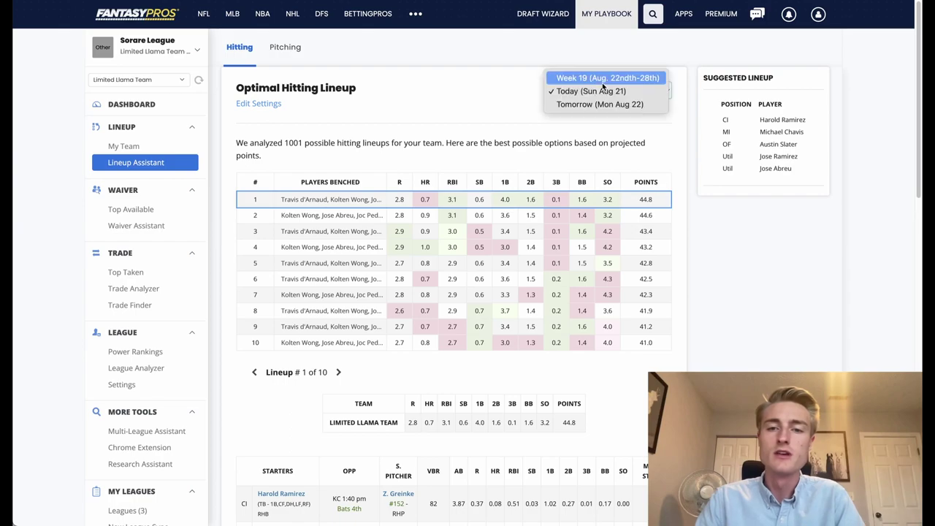
pyautogui.click(557, 79)
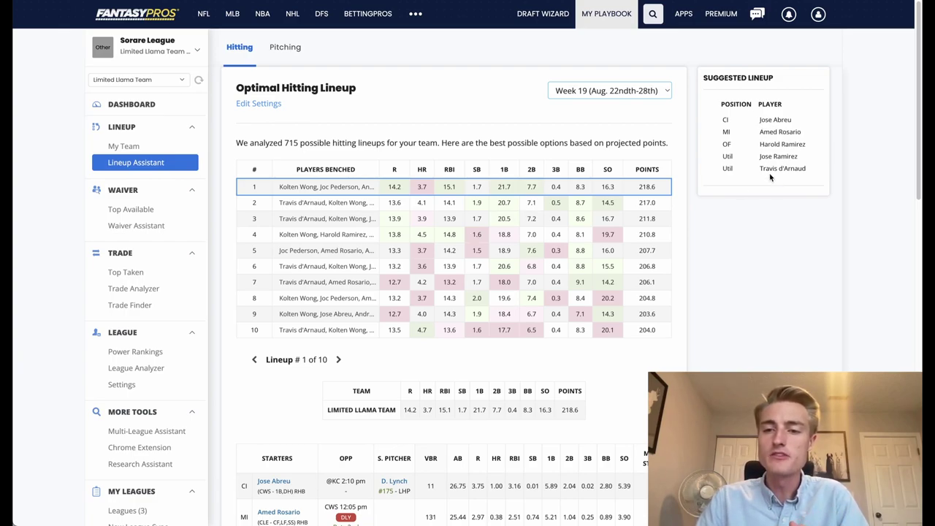
pyautogui.moveTo(760, 168); pyautogui.dragTo(817, 173)
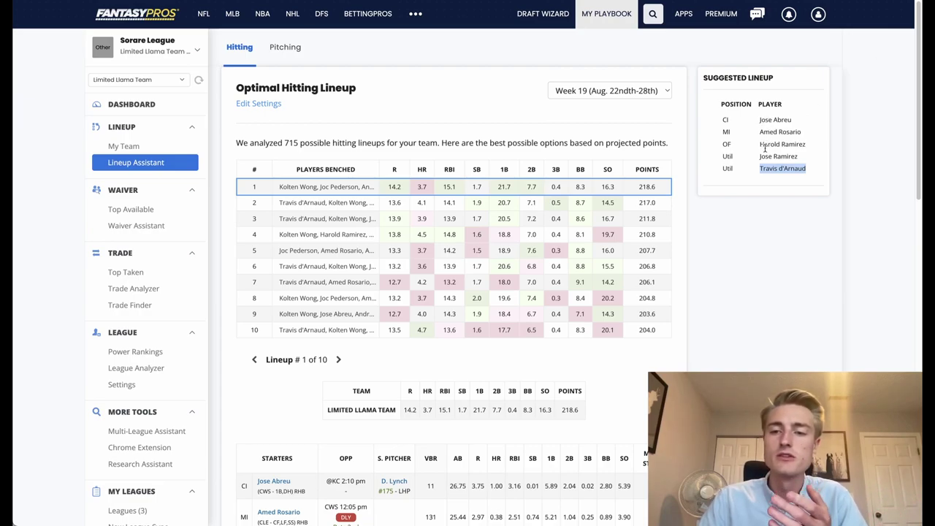
pyautogui.moveTo(804, 145); pyautogui.dragTo(757, 120)
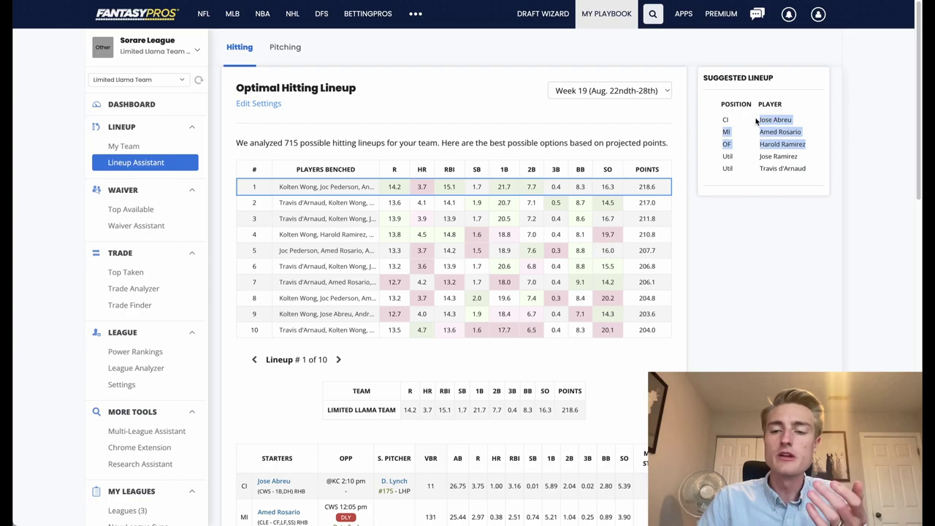
pyautogui.click(774, 168)
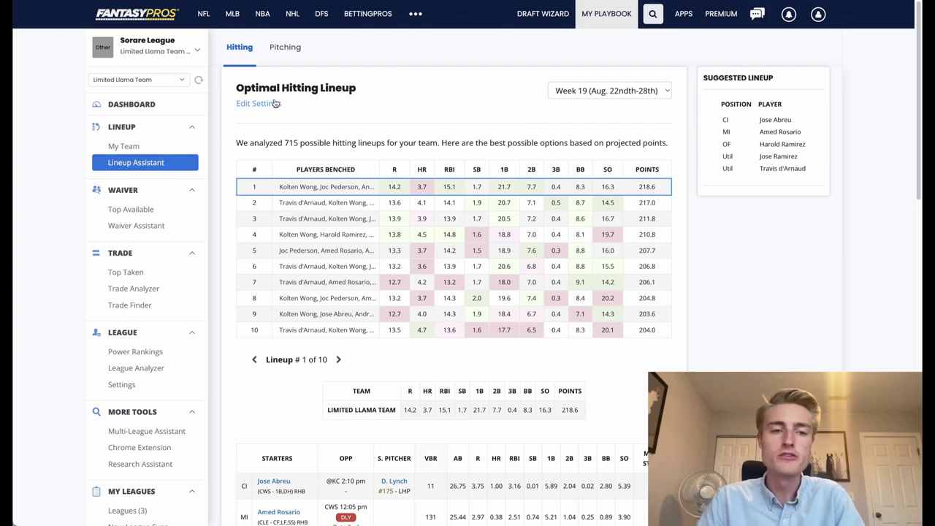
# Review the must-start and bench choices in the Lineup Assistant settings, clear Jose Ramirez's must-start flag, and save the settings.
pyautogui.click(267, 104)
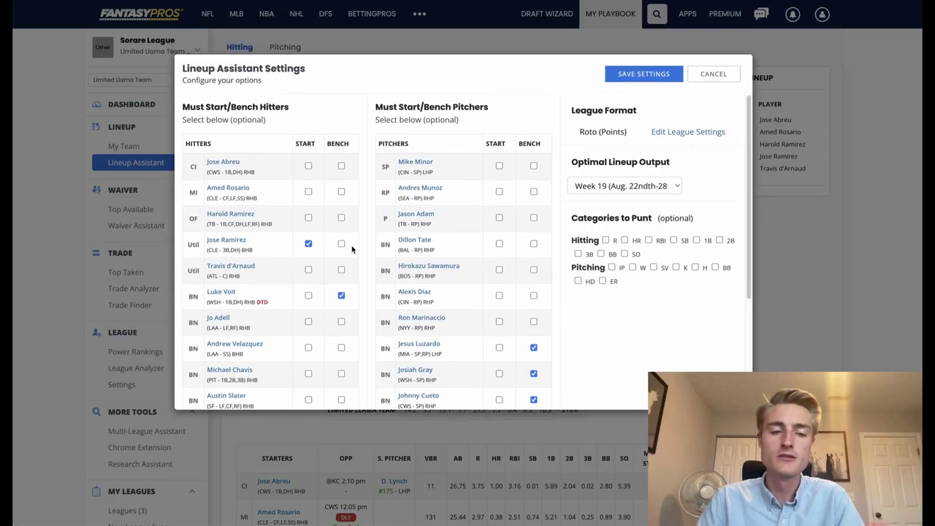
pyautogui.scroll(-1, 354, 251)
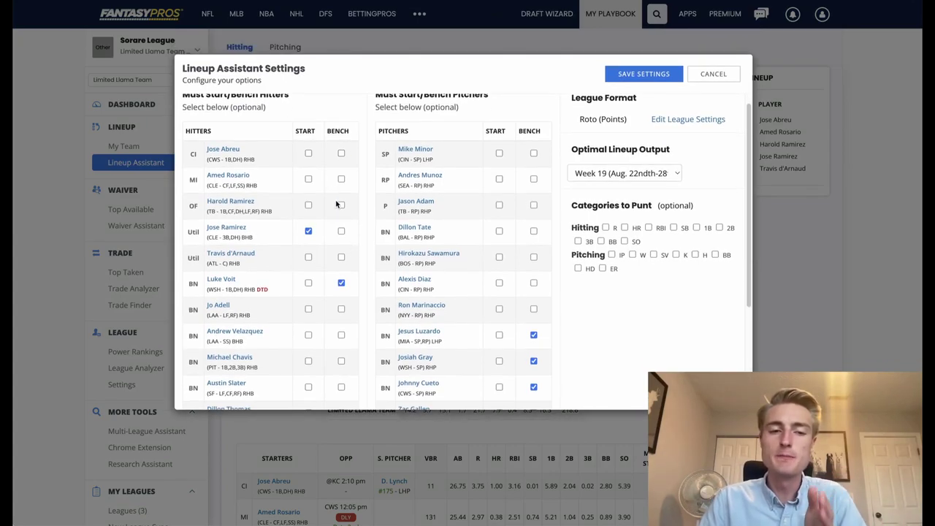
pyautogui.scroll(-1, 339, 209)
pyautogui.scroll(-5, 355, 271)
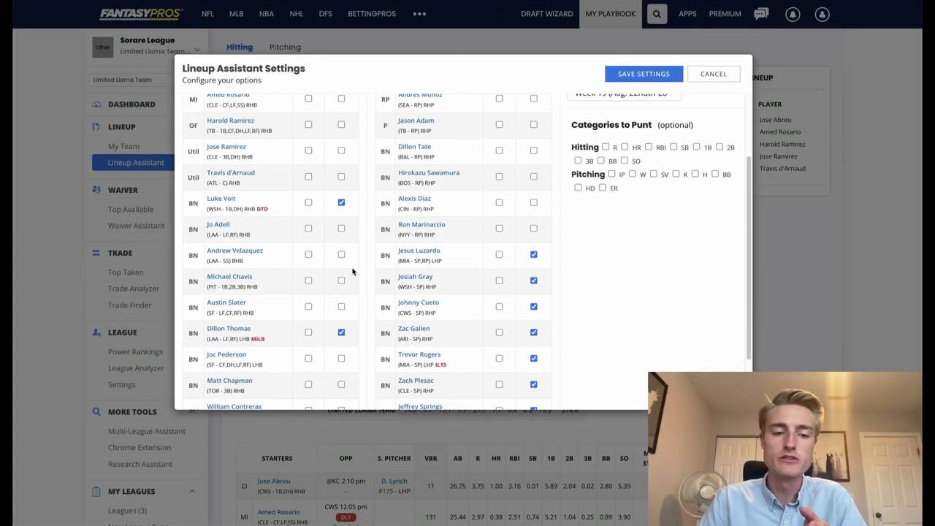
pyautogui.scroll(5, 351, 306)
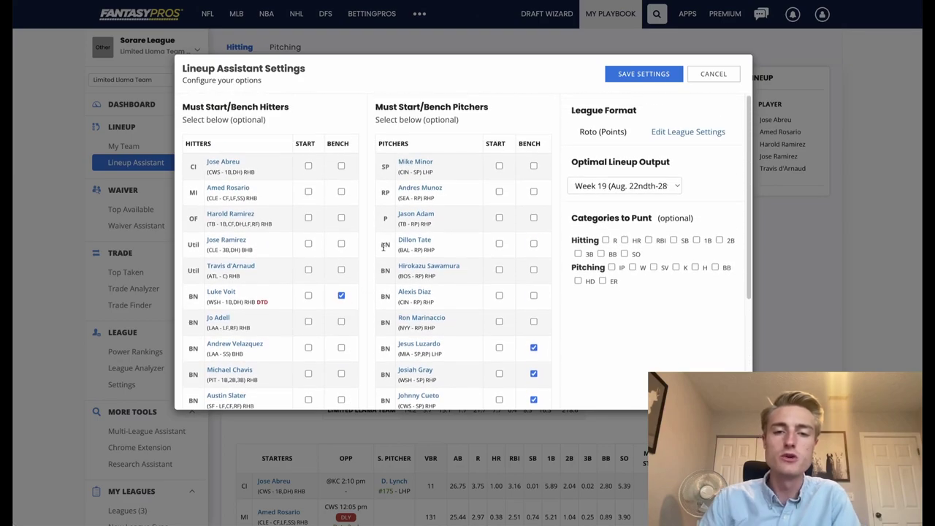
pyautogui.scroll(-3, 395, 219)
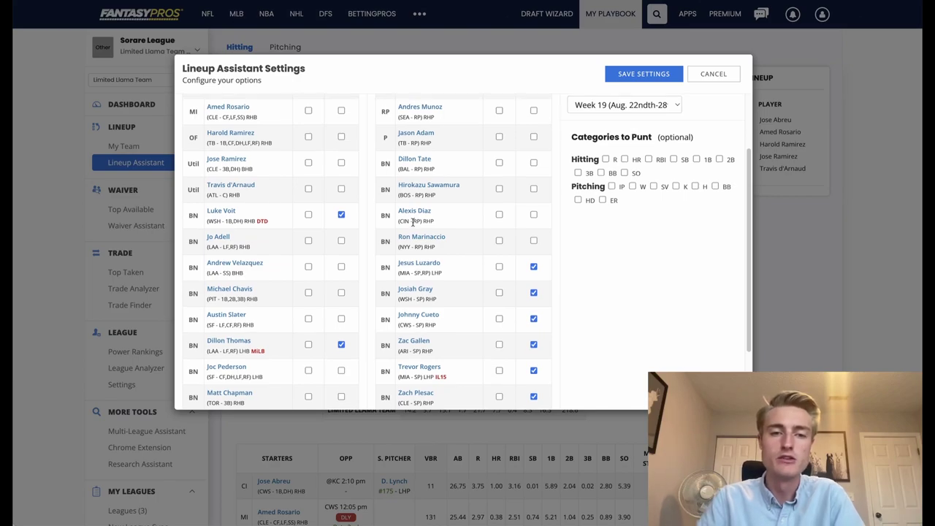
pyautogui.scroll(3, 413, 222)
pyautogui.click(643, 74)
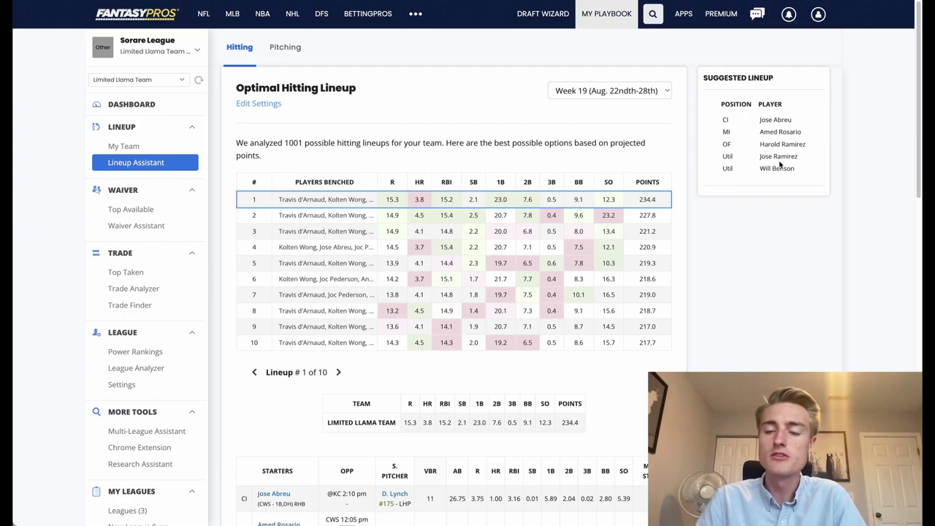
# Examine the starters and benched players of the top hitting lineup, and show the optimal pitching staff for Week 19.
pyautogui.scroll(-4, 621, 219)
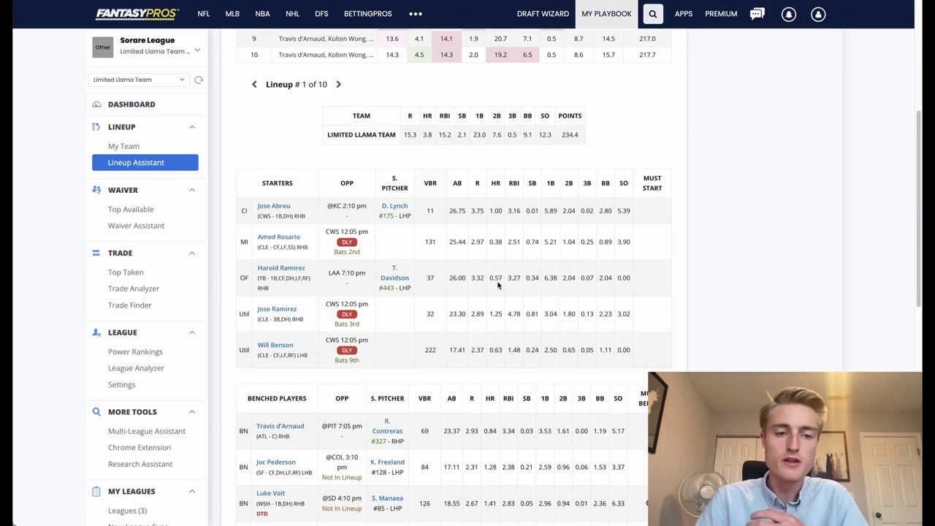
pyautogui.scroll(4, 445, 307)
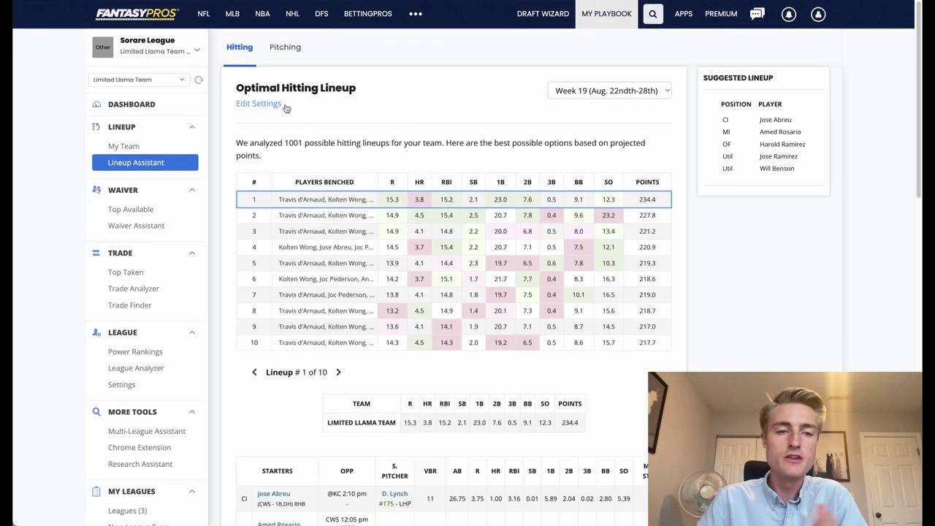
pyautogui.click(284, 50)
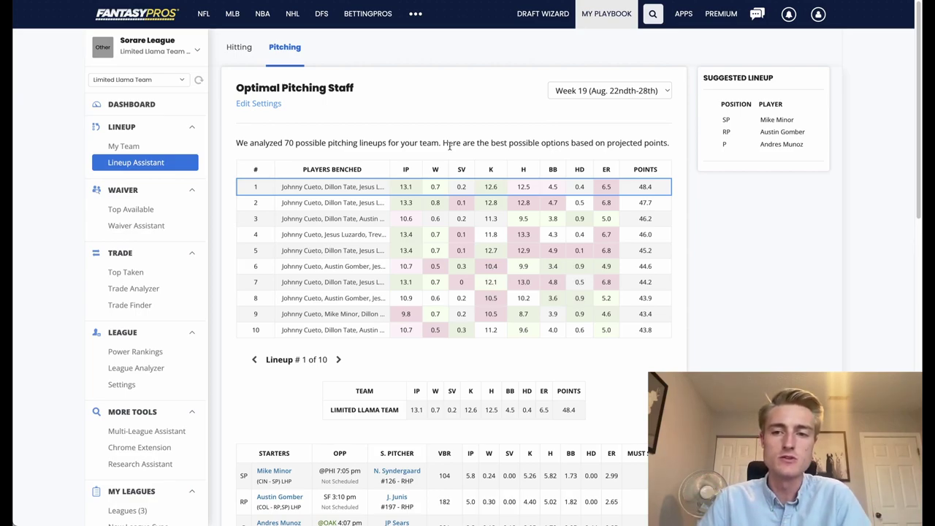
# Switch to the Sorare: MLB window, review the starting pitchers' scheduled games and probable starts, and return to FantasyPros.
pyautogui.moveTo(321, 520)
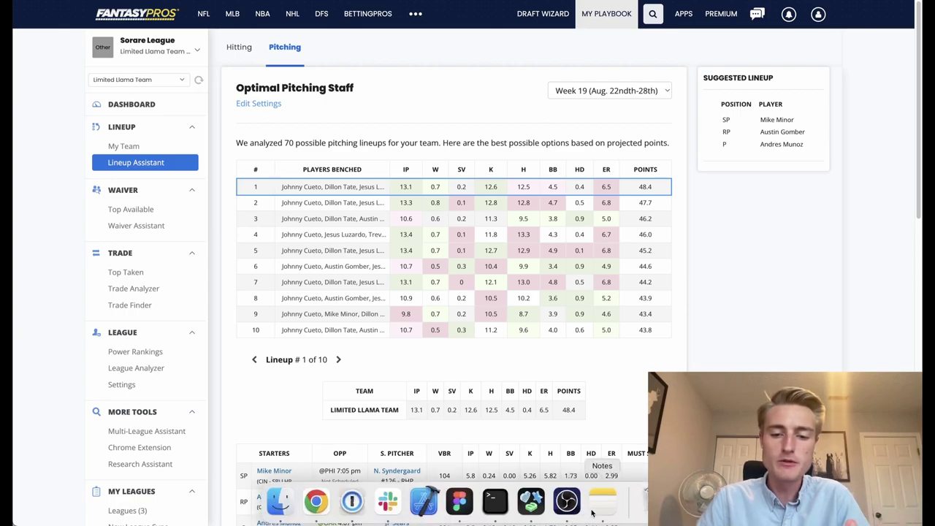
pyautogui.rightClick(324, 504)
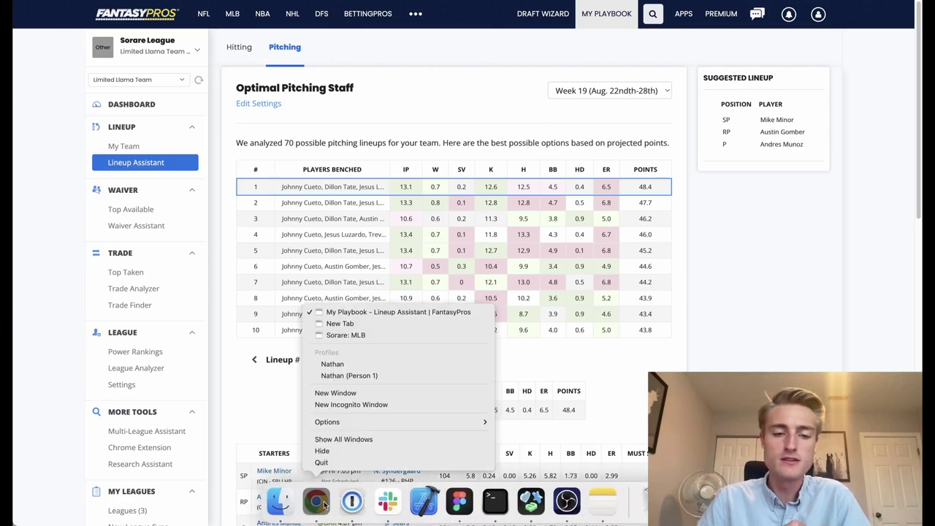
pyautogui.click(362, 335)
pyautogui.scroll(3, 675, 100)
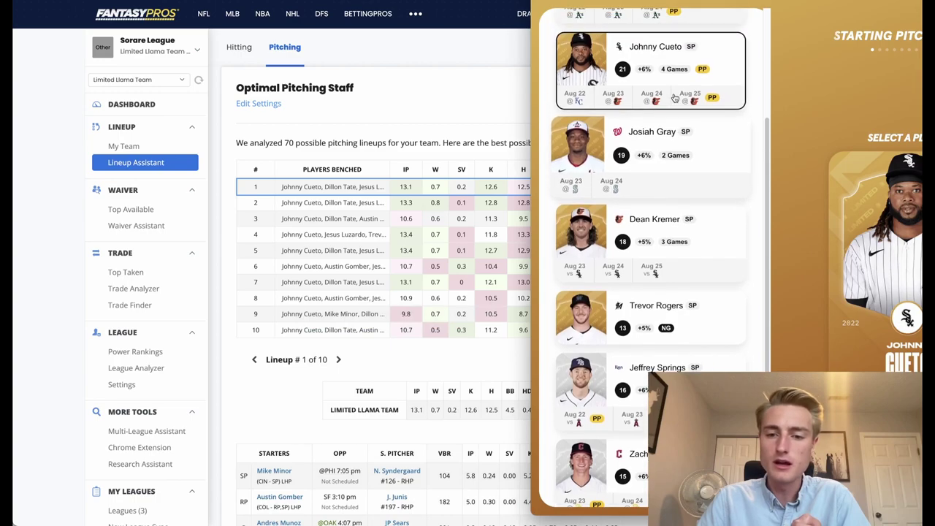
pyautogui.scroll(-6, 674, 228)
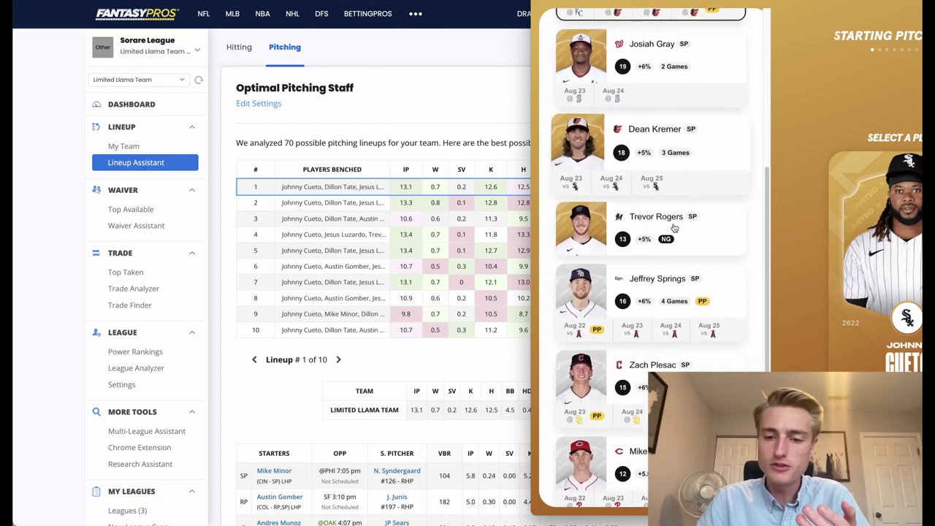
pyautogui.scroll(-2, 674, 228)
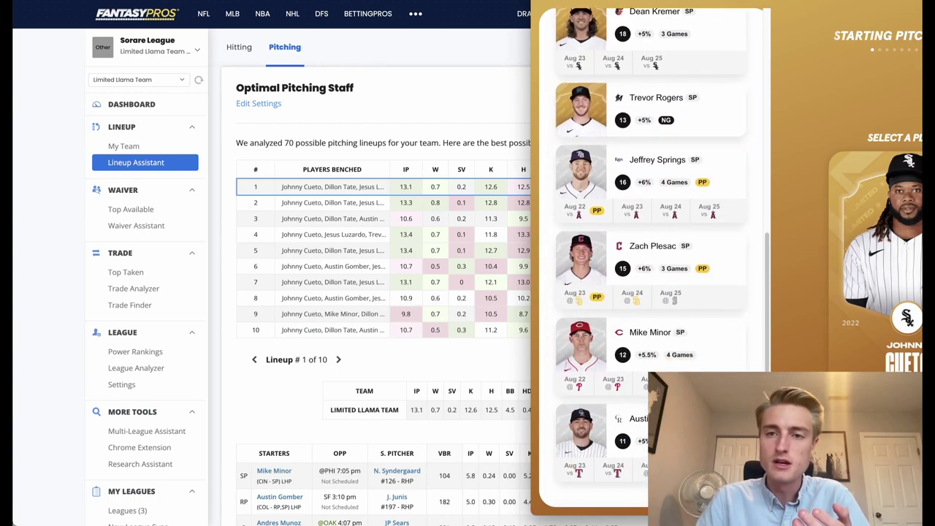
pyautogui.moveTo(658, 4); pyautogui.dragTo(378, 11)
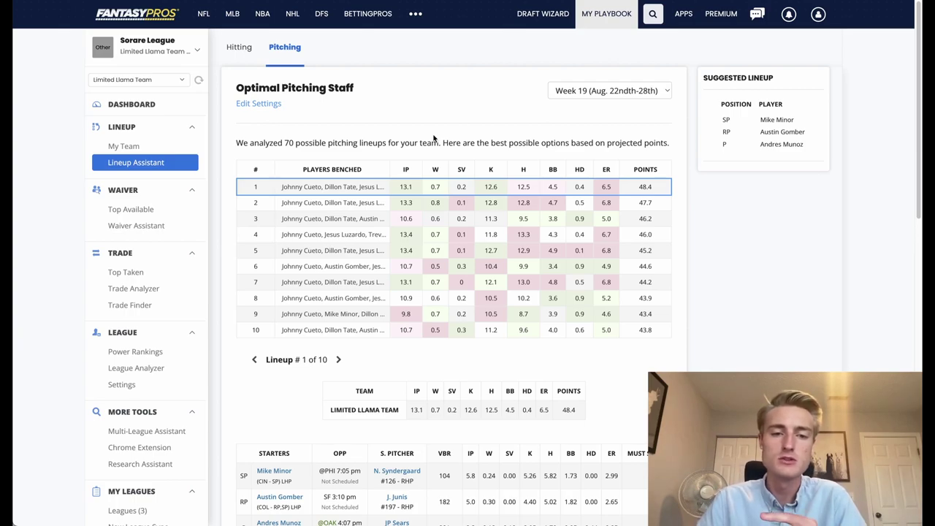
# Review the pitchers' must-start and bench choices in the Lineup Assistant settings, and close them without saving.
pyautogui.click(254, 108)
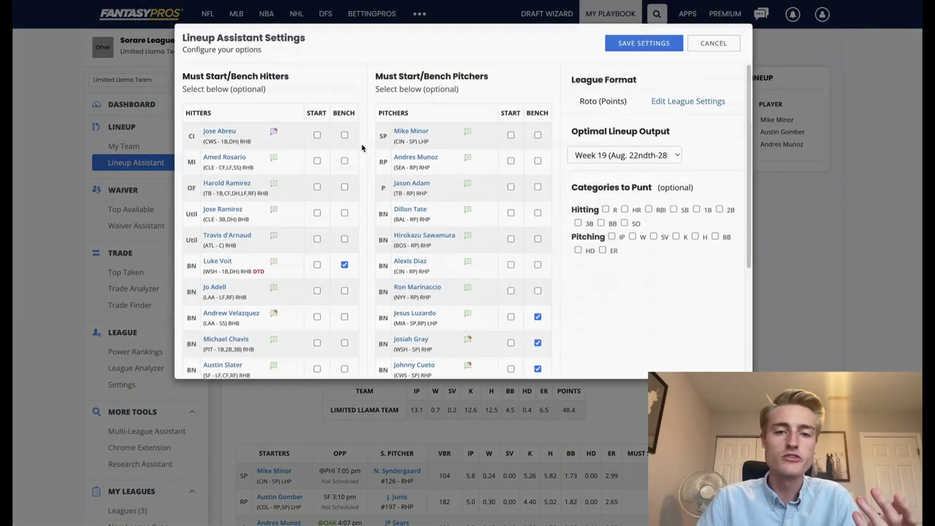
pyautogui.scroll(-2, 516, 279)
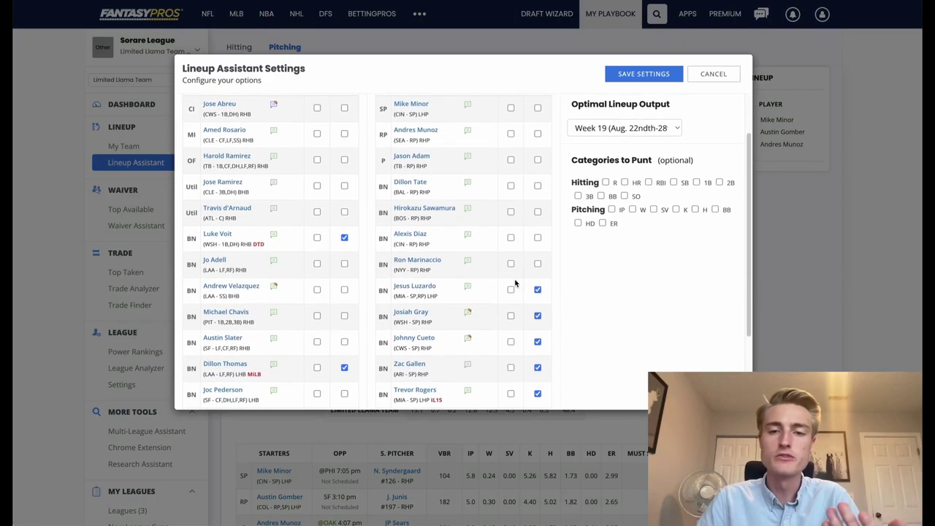
pyautogui.click(858, 240)
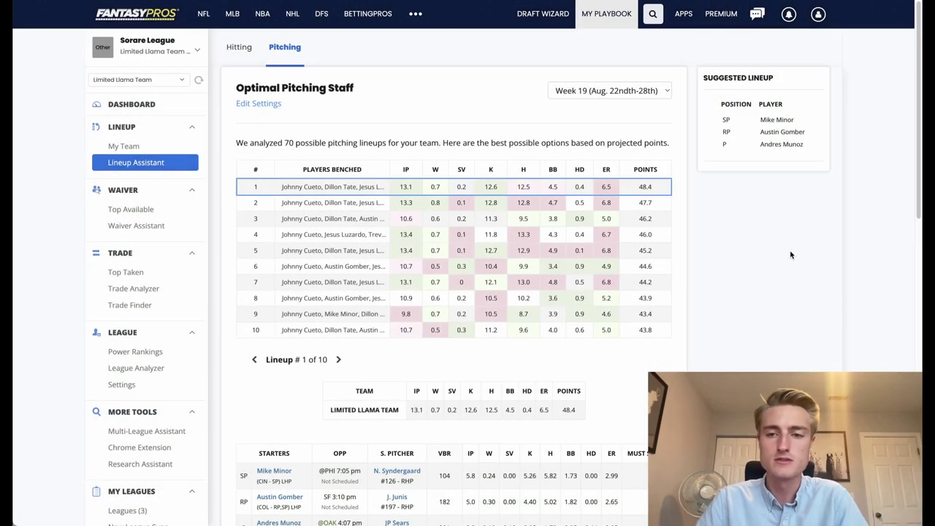
# Examine the suggested Week 19 pitching lineup, and highlight the player in the RP position.
pyautogui.scroll(-1, 791, 254)
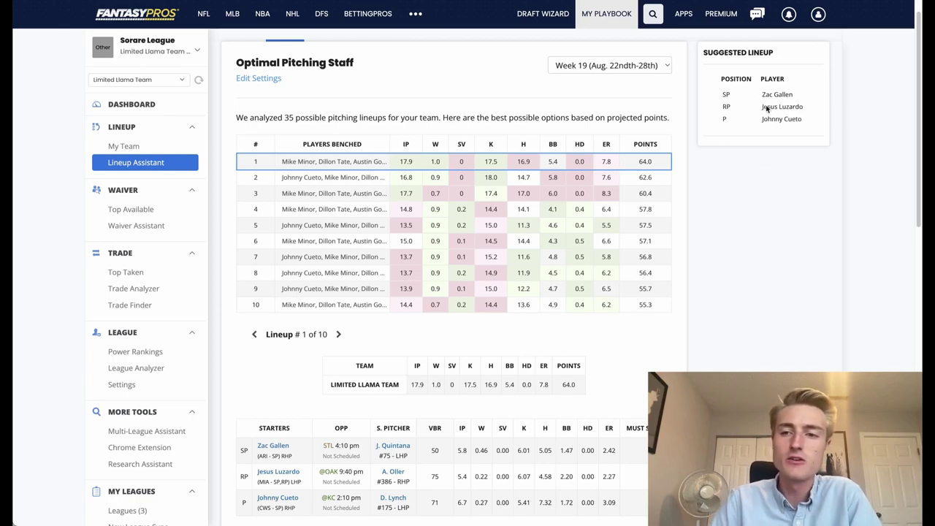
pyautogui.scroll(2, 765, 152)
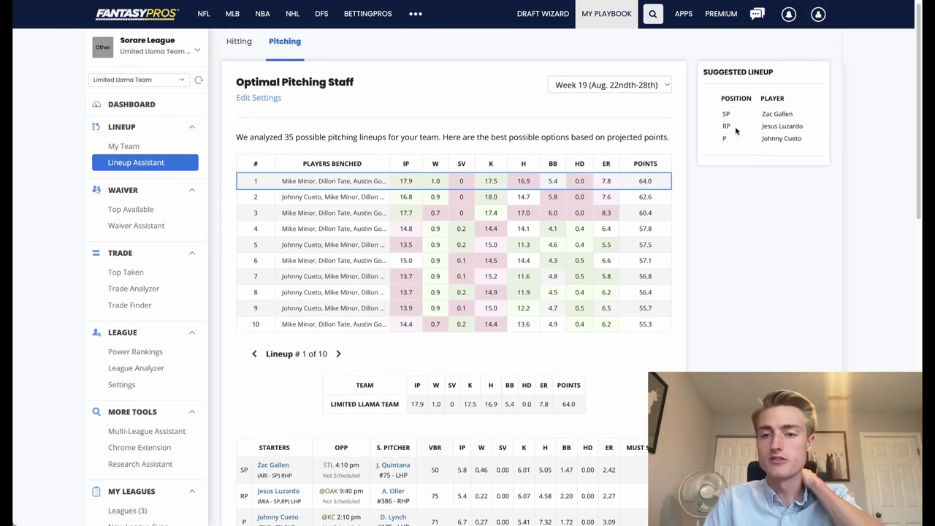
pyautogui.moveTo(762, 128); pyautogui.dragTo(807, 131)
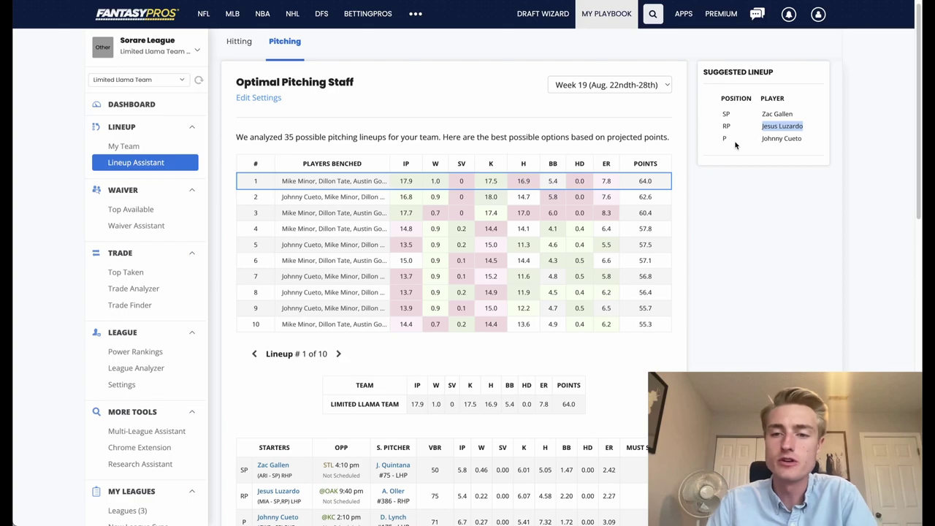
# Compare the alternative pitching lineups, select lineup 5, and highlight Andres Munoz in its suggested players.
pyautogui.click(334, 199)
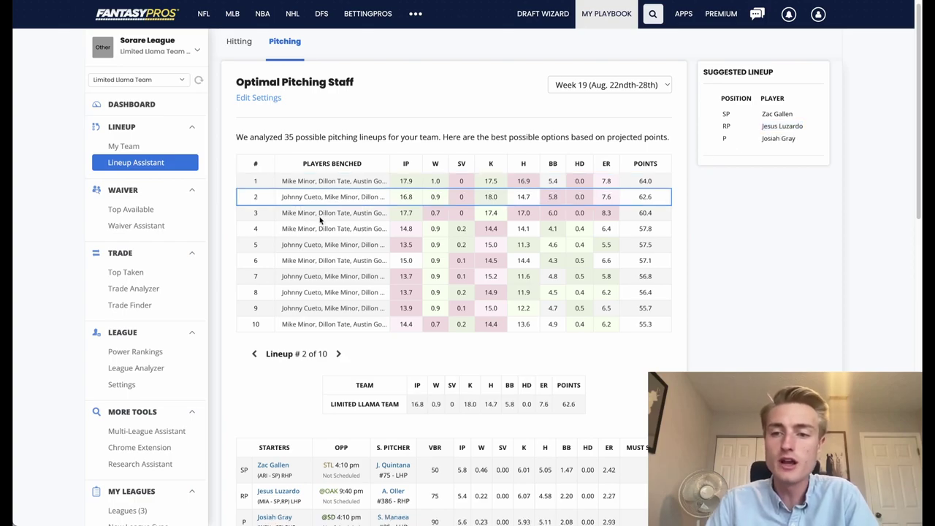
pyautogui.click(319, 220)
pyautogui.click(308, 243)
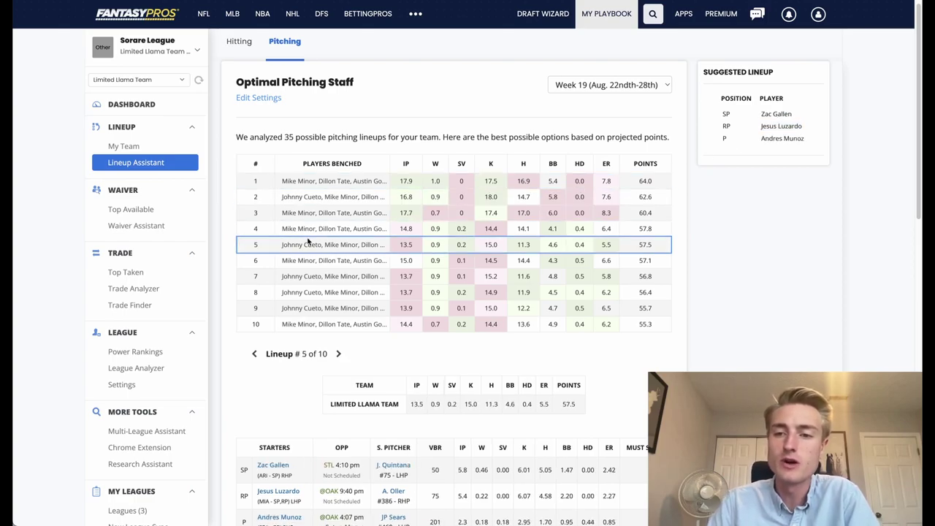
pyautogui.click(310, 262)
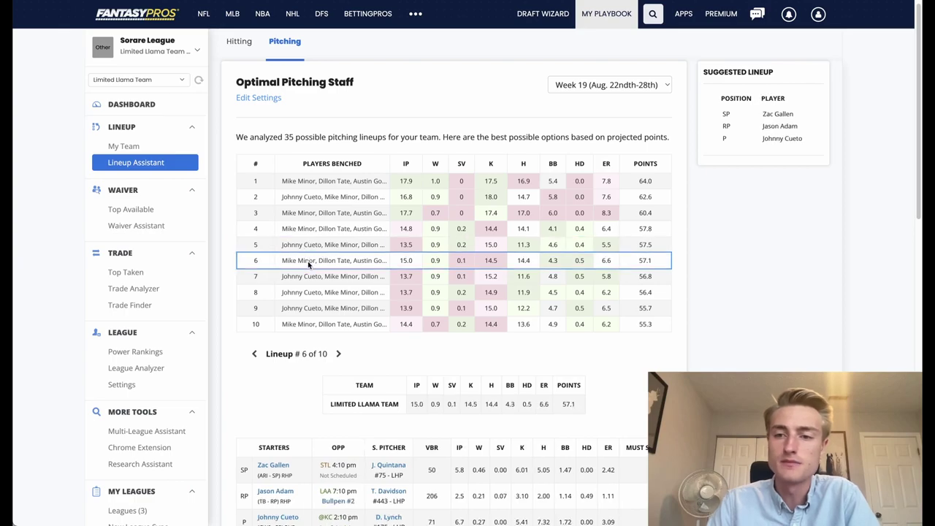
pyautogui.click(314, 252)
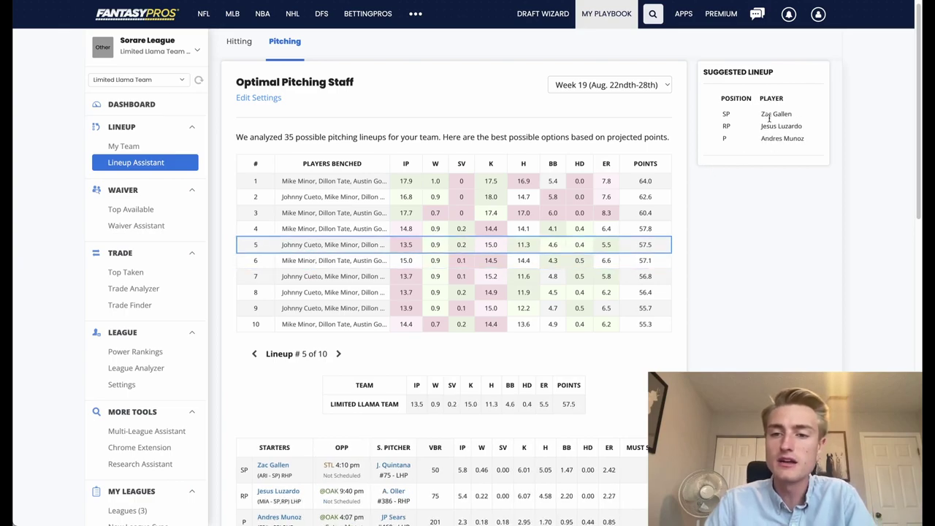
pyautogui.moveTo(760, 138); pyautogui.dragTo(805, 139)
# Place FantasyPros beside the Sorare Limited All Star lineup, and choose Andrés Muñoz as the relief pitcher there.
pyautogui.moveTo(916, 106); pyautogui.dragTo(539, 106)
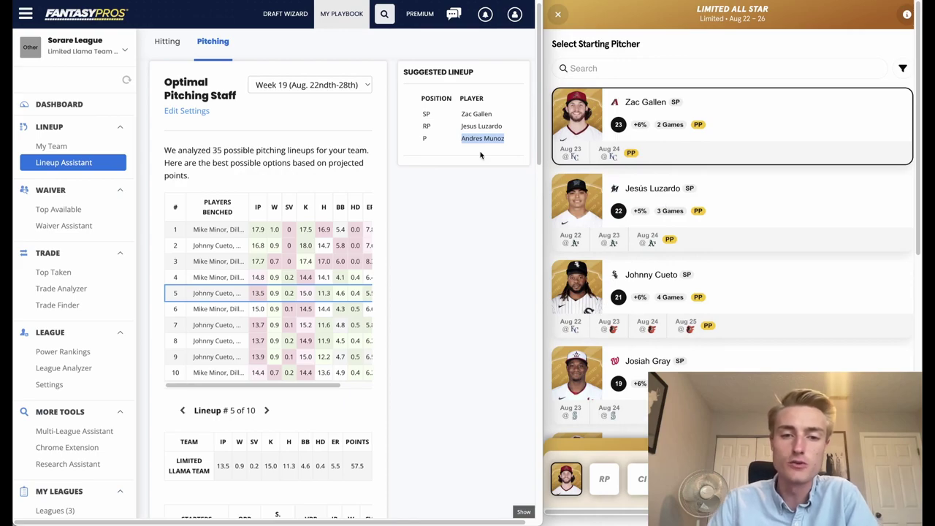
pyautogui.click(600, 475)
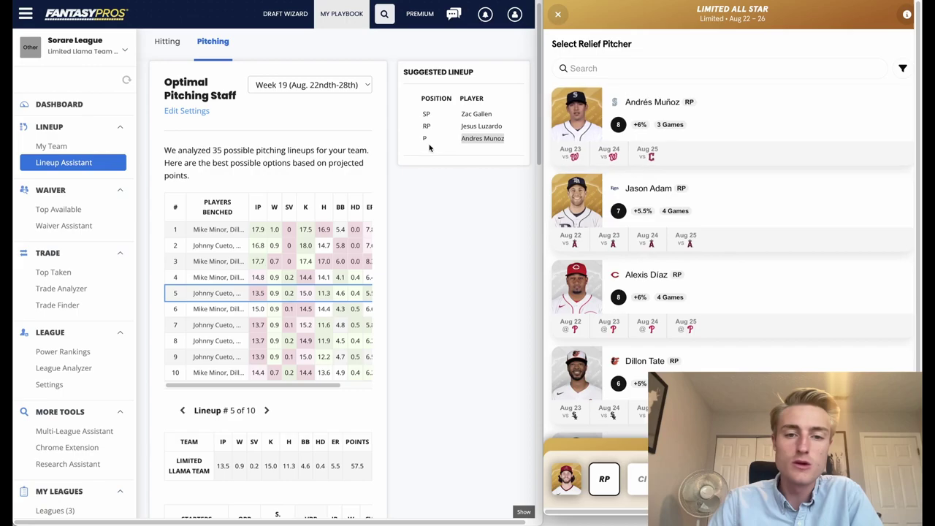
pyautogui.click(649, 104)
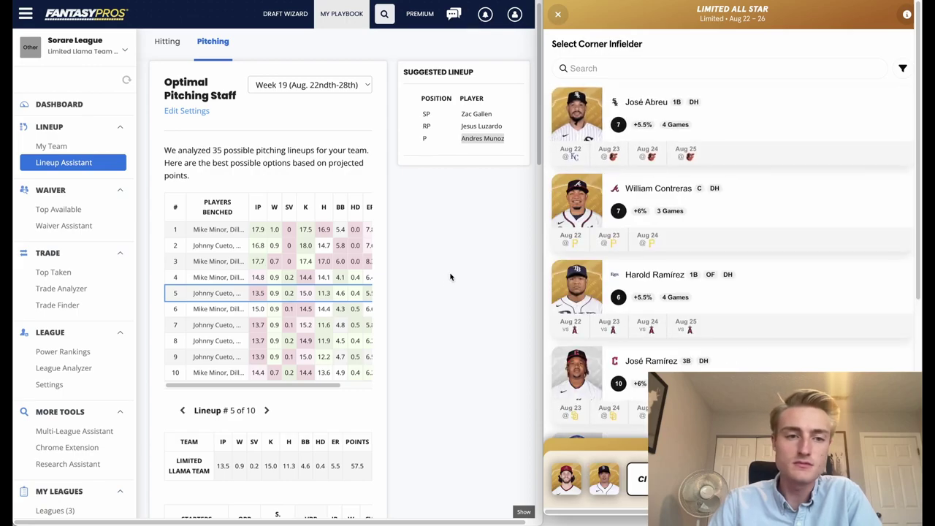
# Show the optimal hitting lineup in FantasyPros, and choose José Ramírez as the Sorare lineup's corner infielder.
pyautogui.click(127, 38)
pyautogui.click(92, 78)
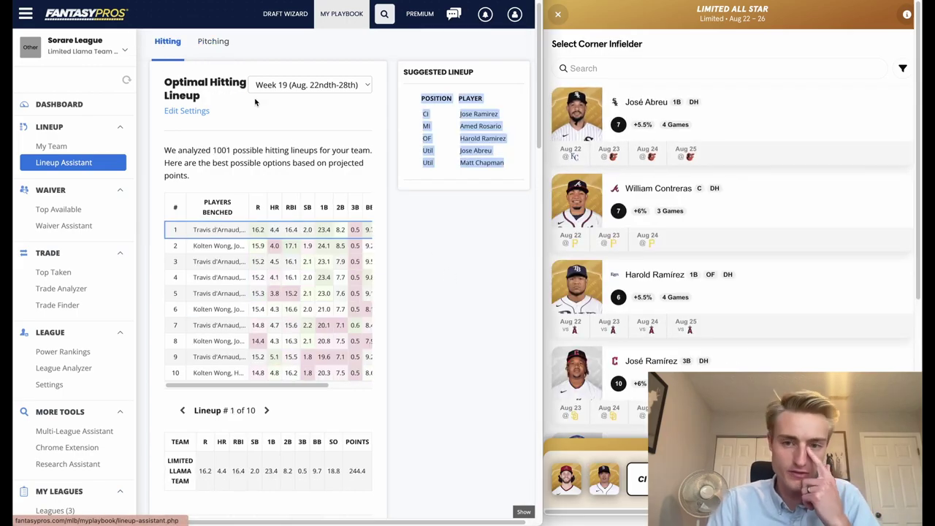
pyautogui.click(462, 227)
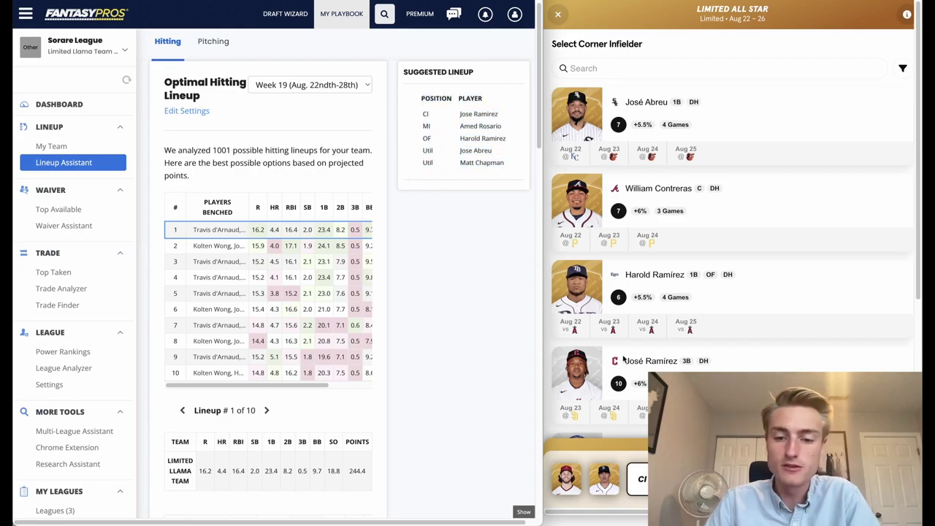
pyautogui.scroll(-1, 691, 329)
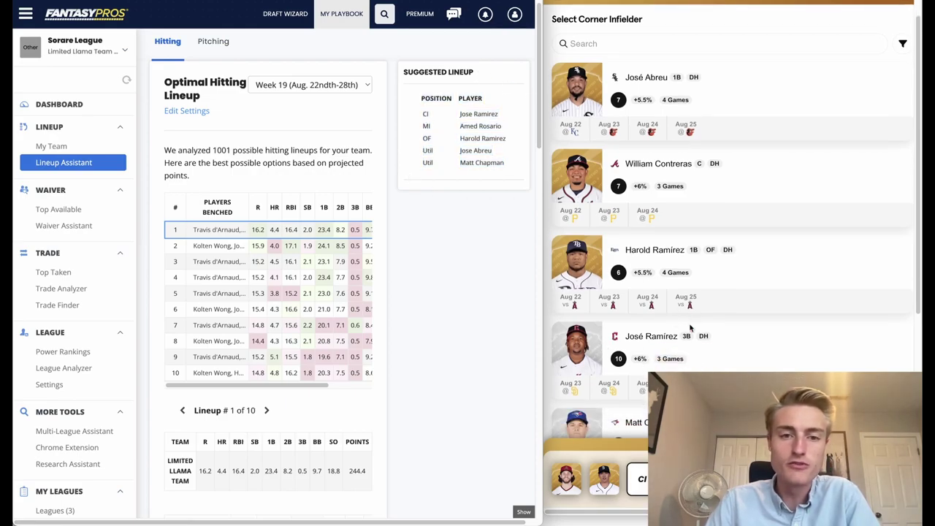
pyautogui.click(726, 340)
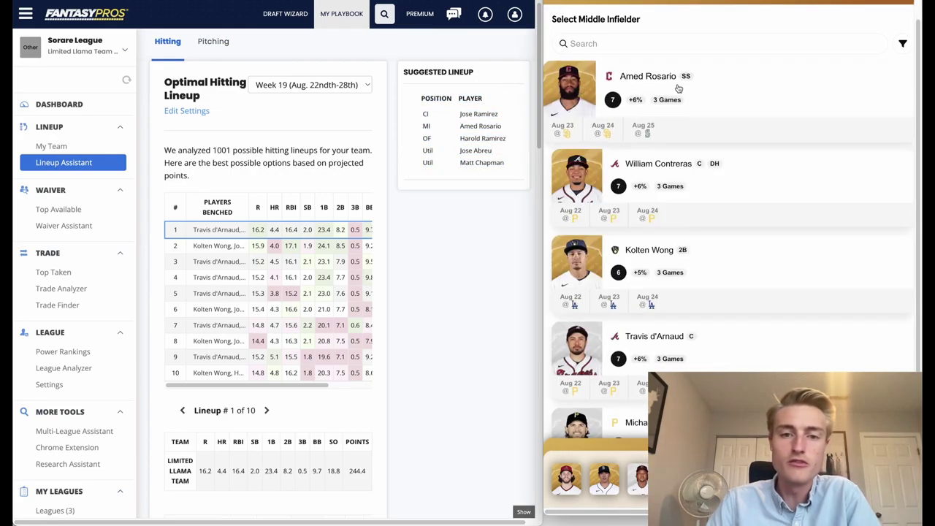
# Fill the Sorare lineup with Amed Rosario as middle infielder, Harold Ramírez as outfielder and José Abreu as the extra player.
pyautogui.click(627, 74)
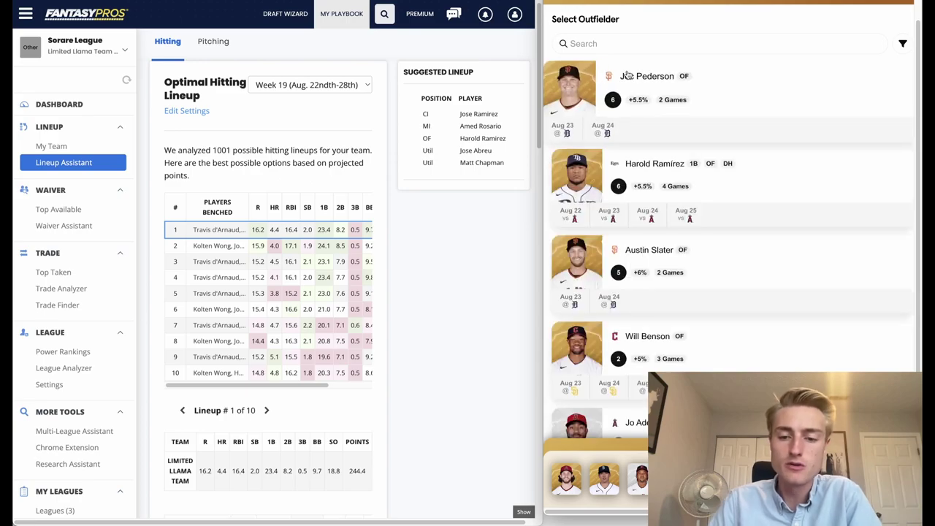
pyautogui.click(673, 162)
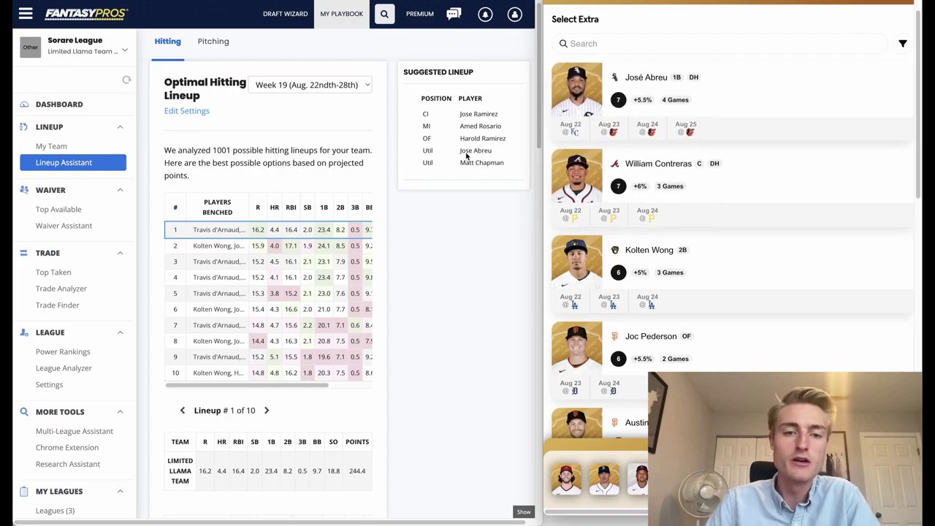
pyautogui.click(687, 83)
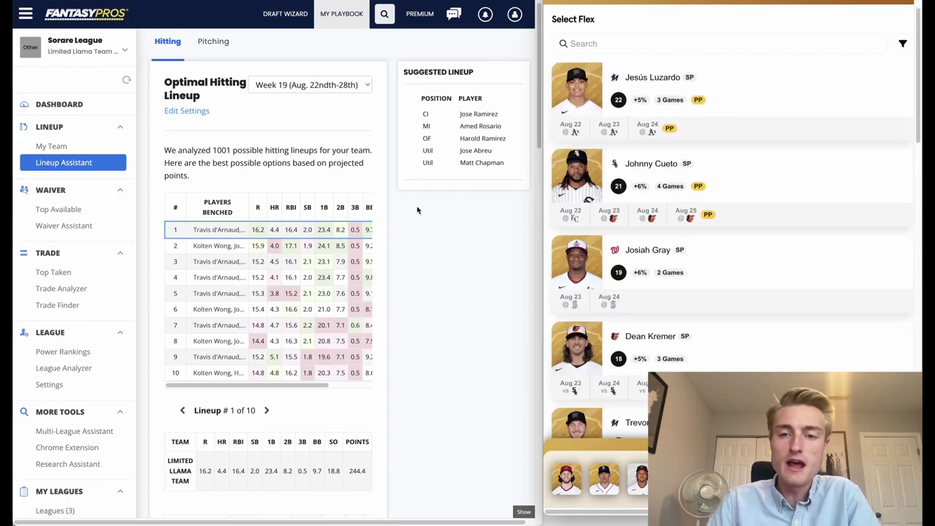
# Show the optimal pitching staff in FantasyPros, highlight Johnny Cueto among the suggestions, and choose him as the Sorare lineup's flex player.
pyautogui.click(222, 44)
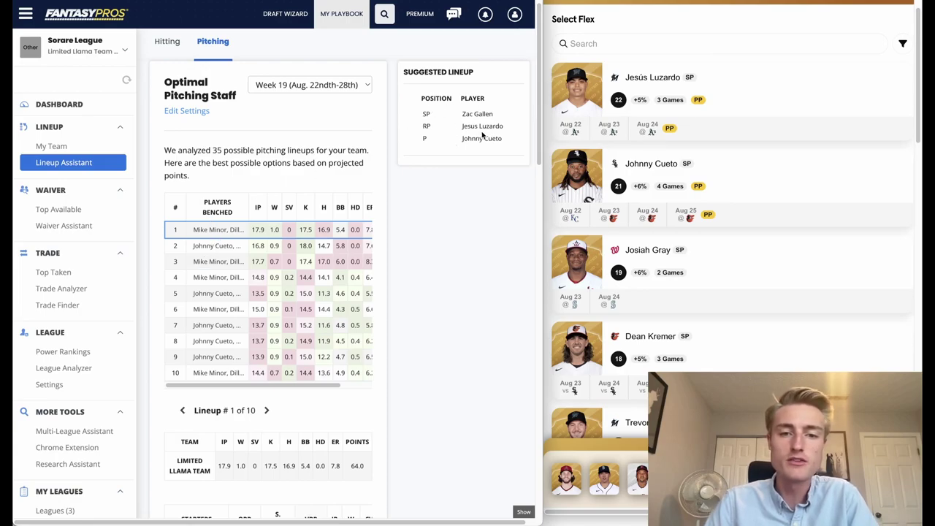
pyautogui.moveTo(457, 139); pyautogui.dragTo(510, 141)
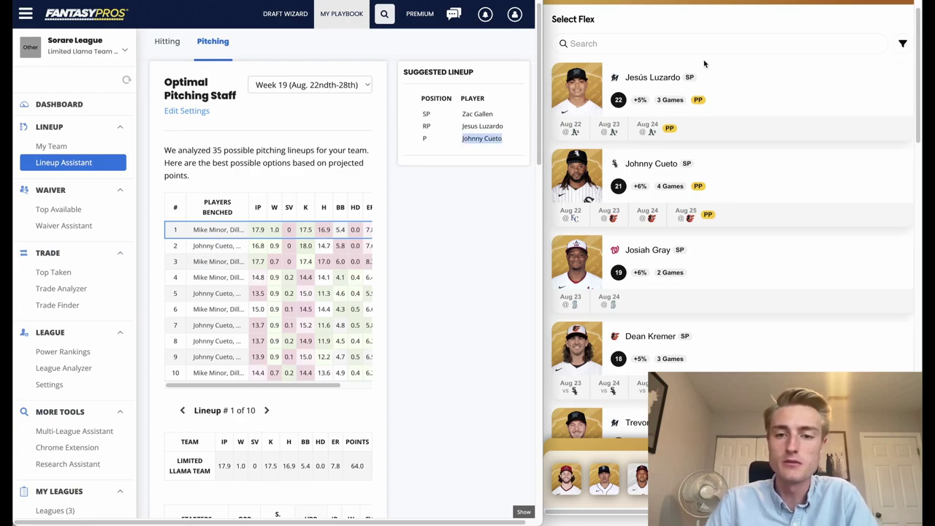
pyautogui.click(684, 187)
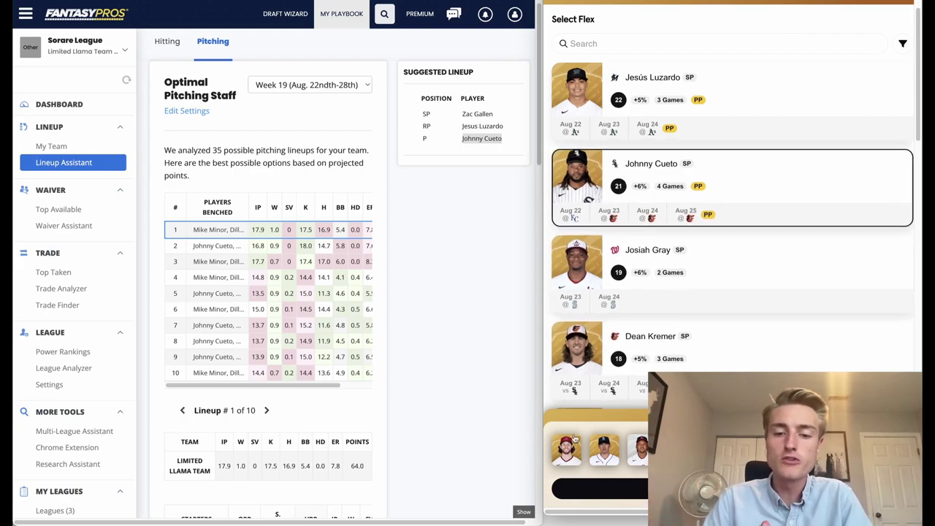
# Review the Sorare corner infielder choices, keeping José Ramírez, and check the projected points of the pitching lineups in FantasyPros.
pyautogui.click(638, 450)
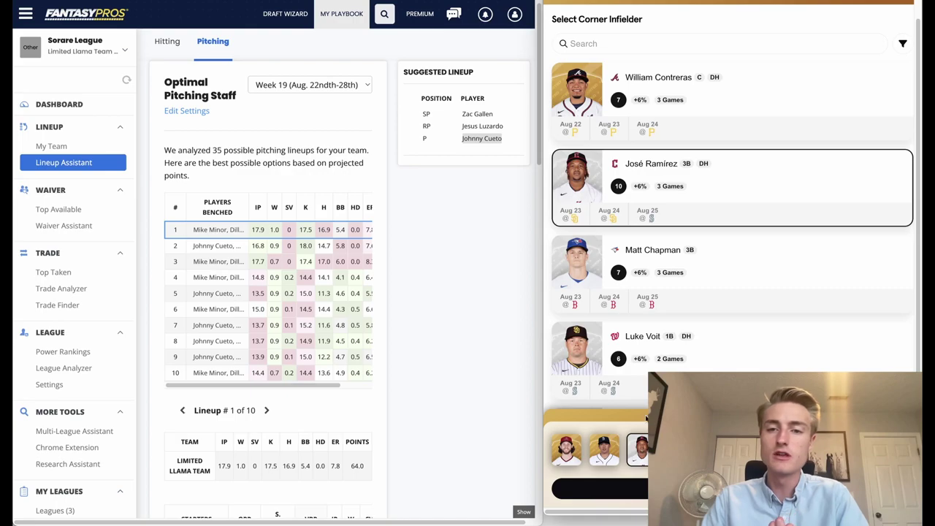
pyautogui.scroll(1, 671, 204)
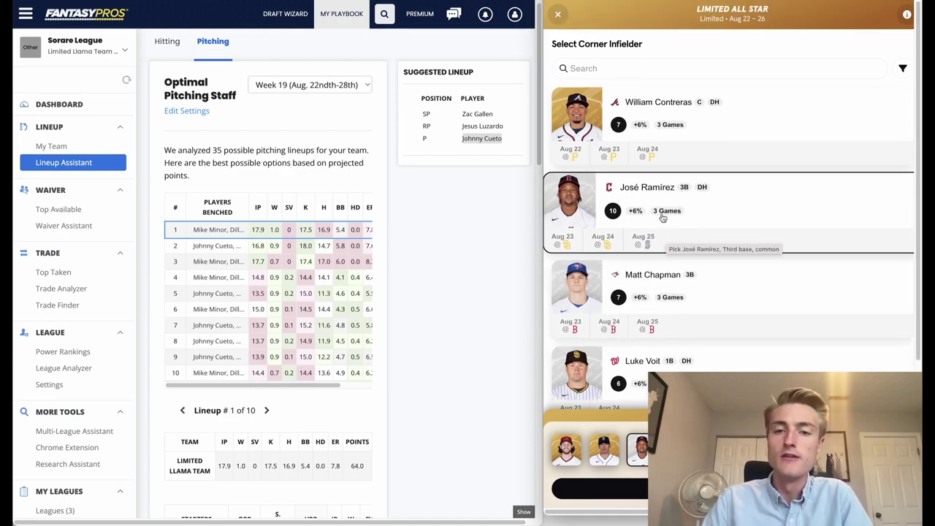
pyautogui.click(666, 238)
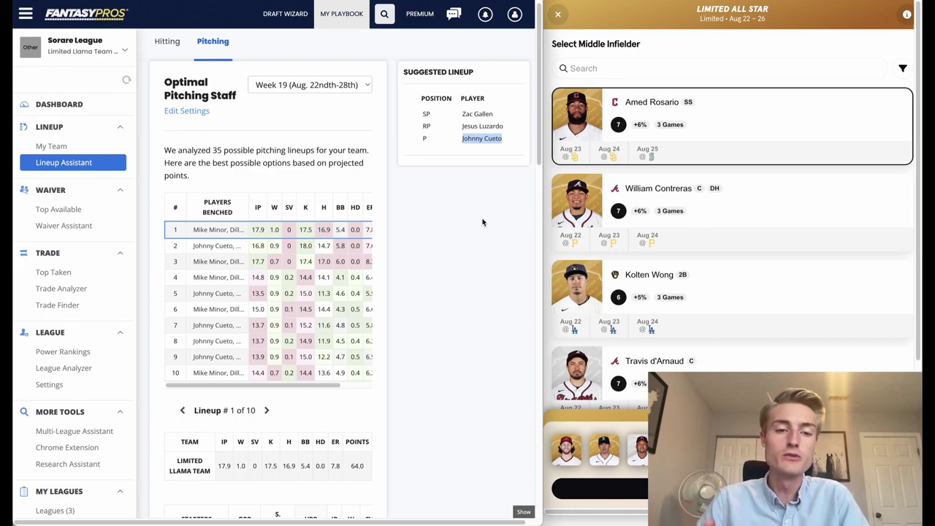
pyautogui.hscroll(2, 329, 286)
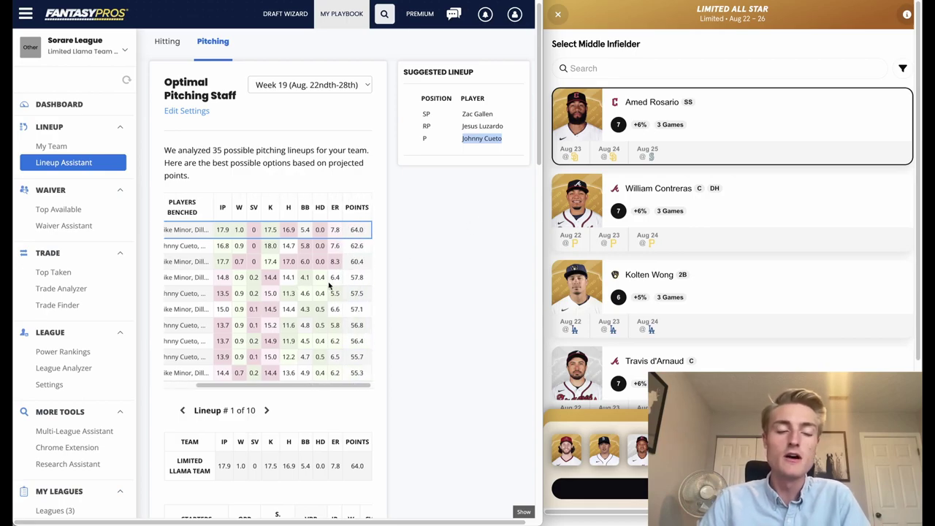